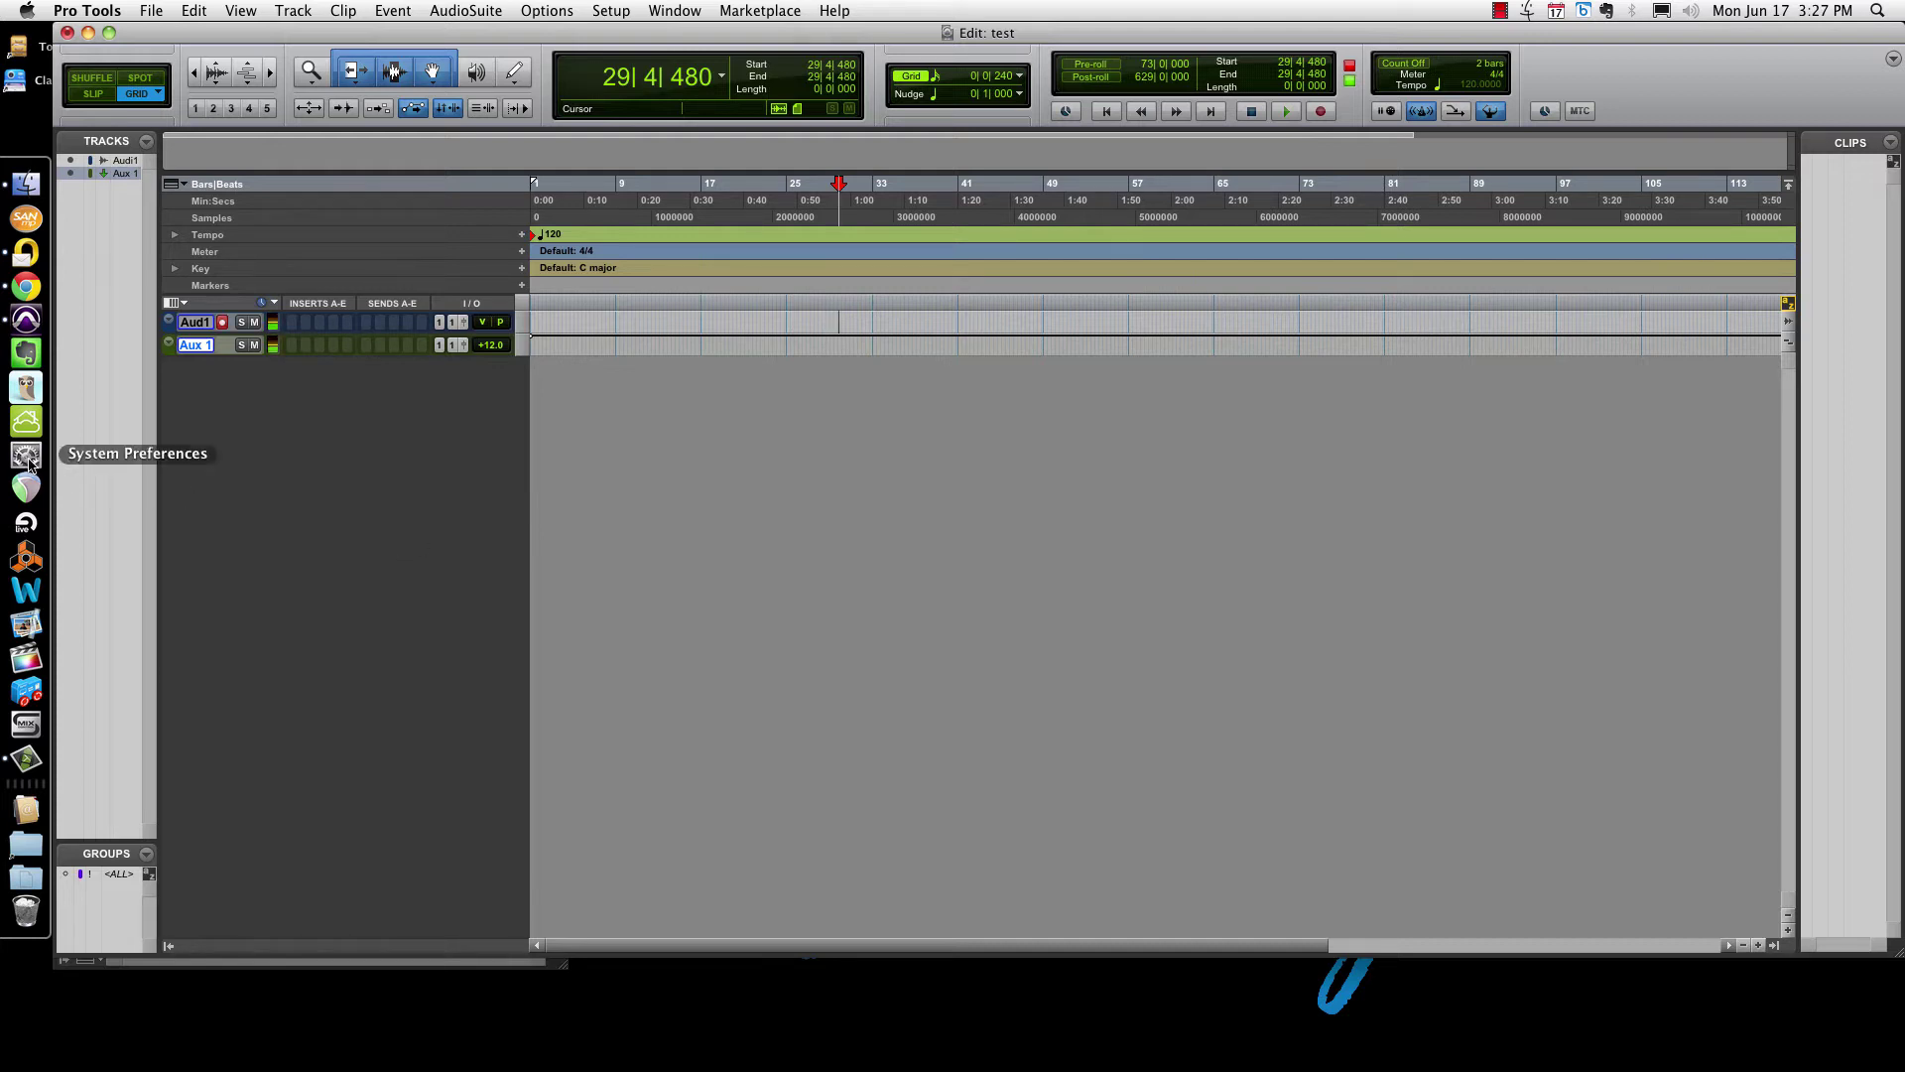
# Step: Open Pro Tools' File menu to review which commands already have shortcuts
pyautogui.click(151, 10)
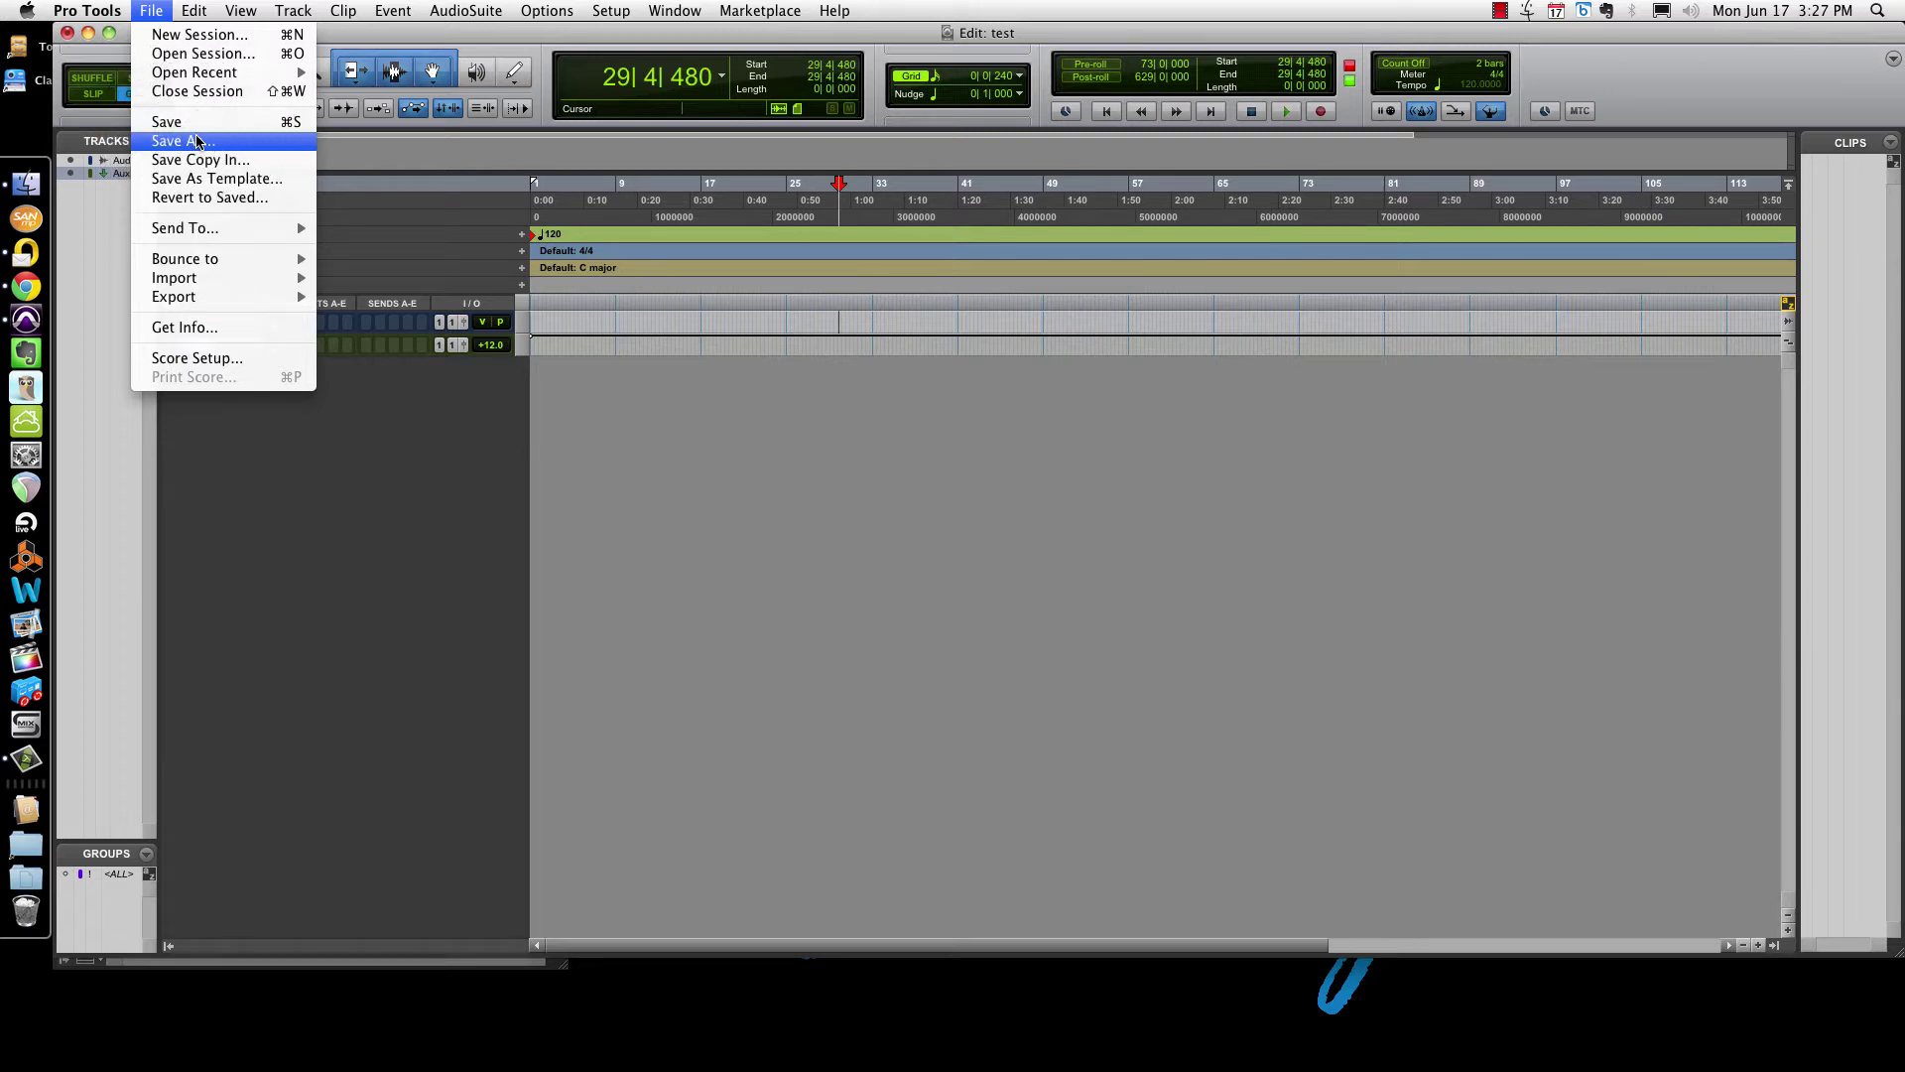
# Step: Close the File menu, then start a new shortcut under System Preferences' Keyboard Application Shortcuts
pyautogui.click(677, 491)
pyautogui.click(39, 465)
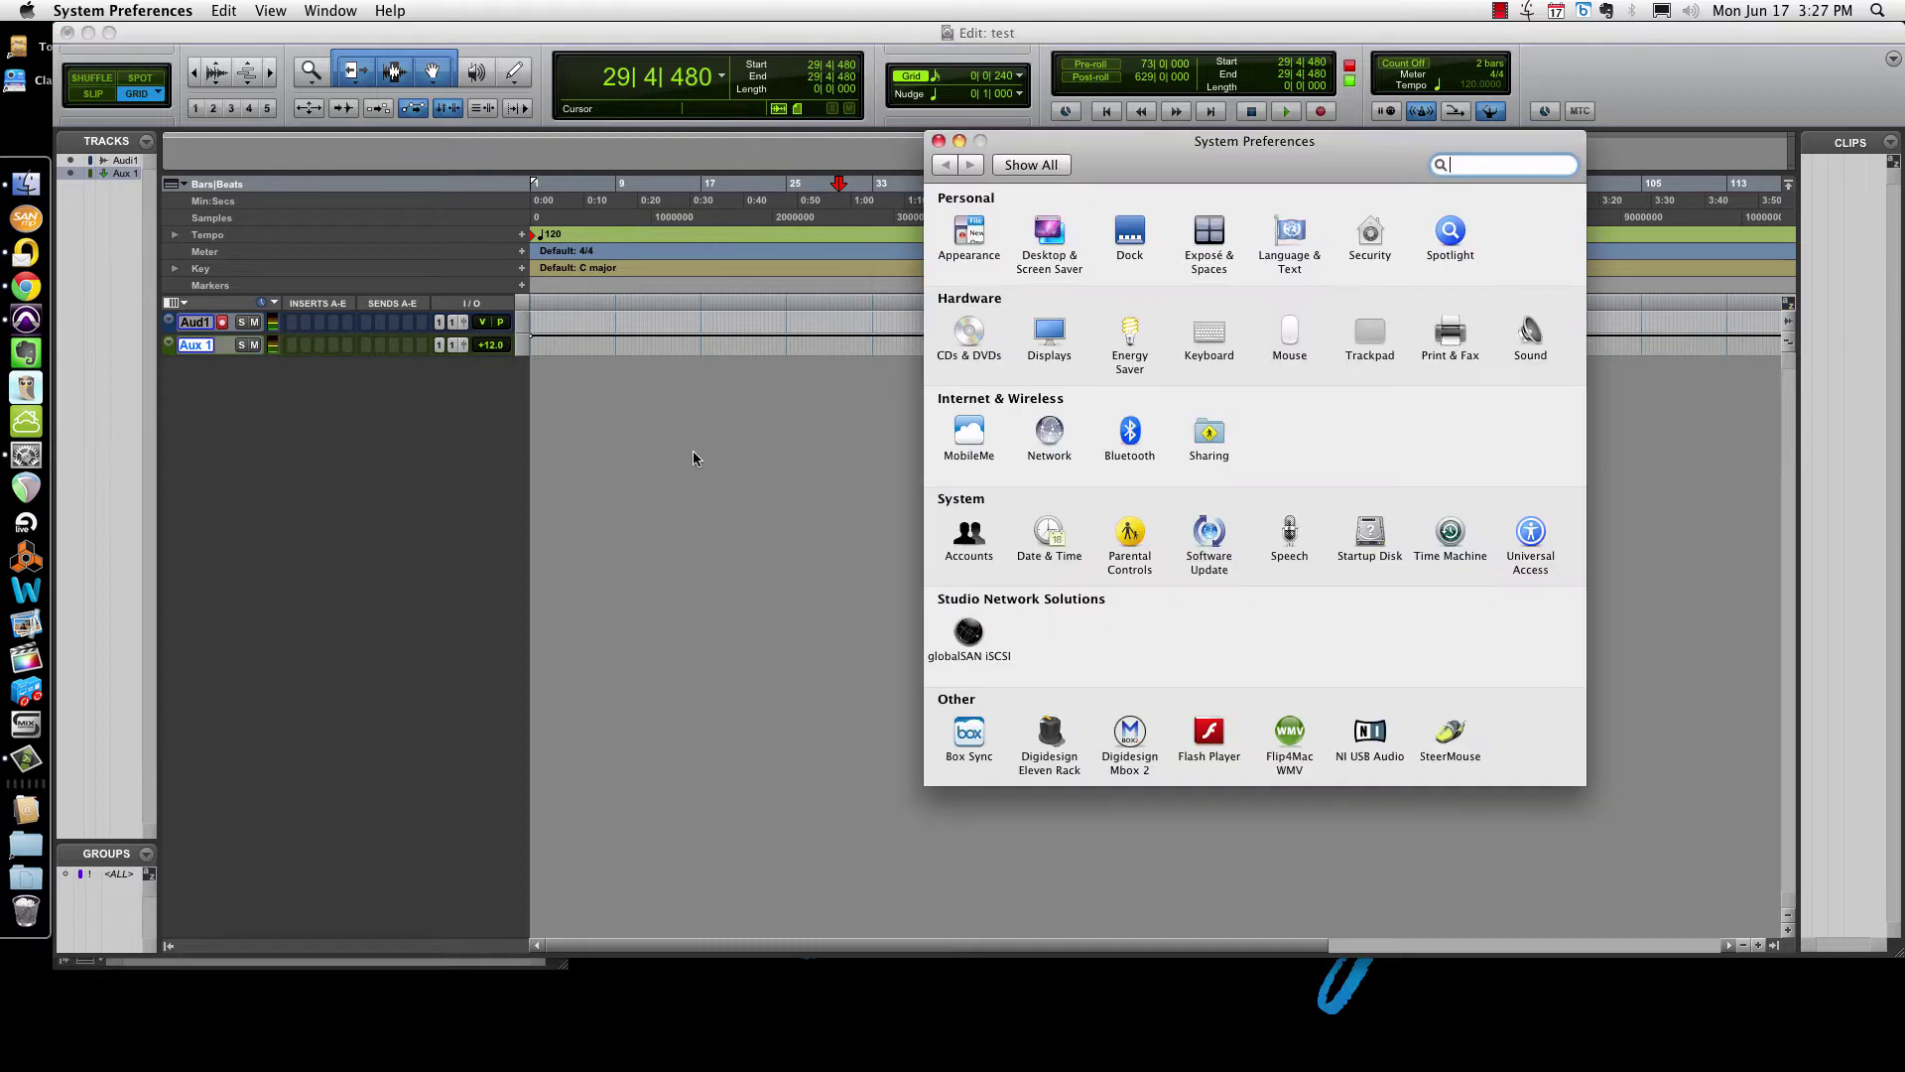
pyautogui.click(1228, 344)
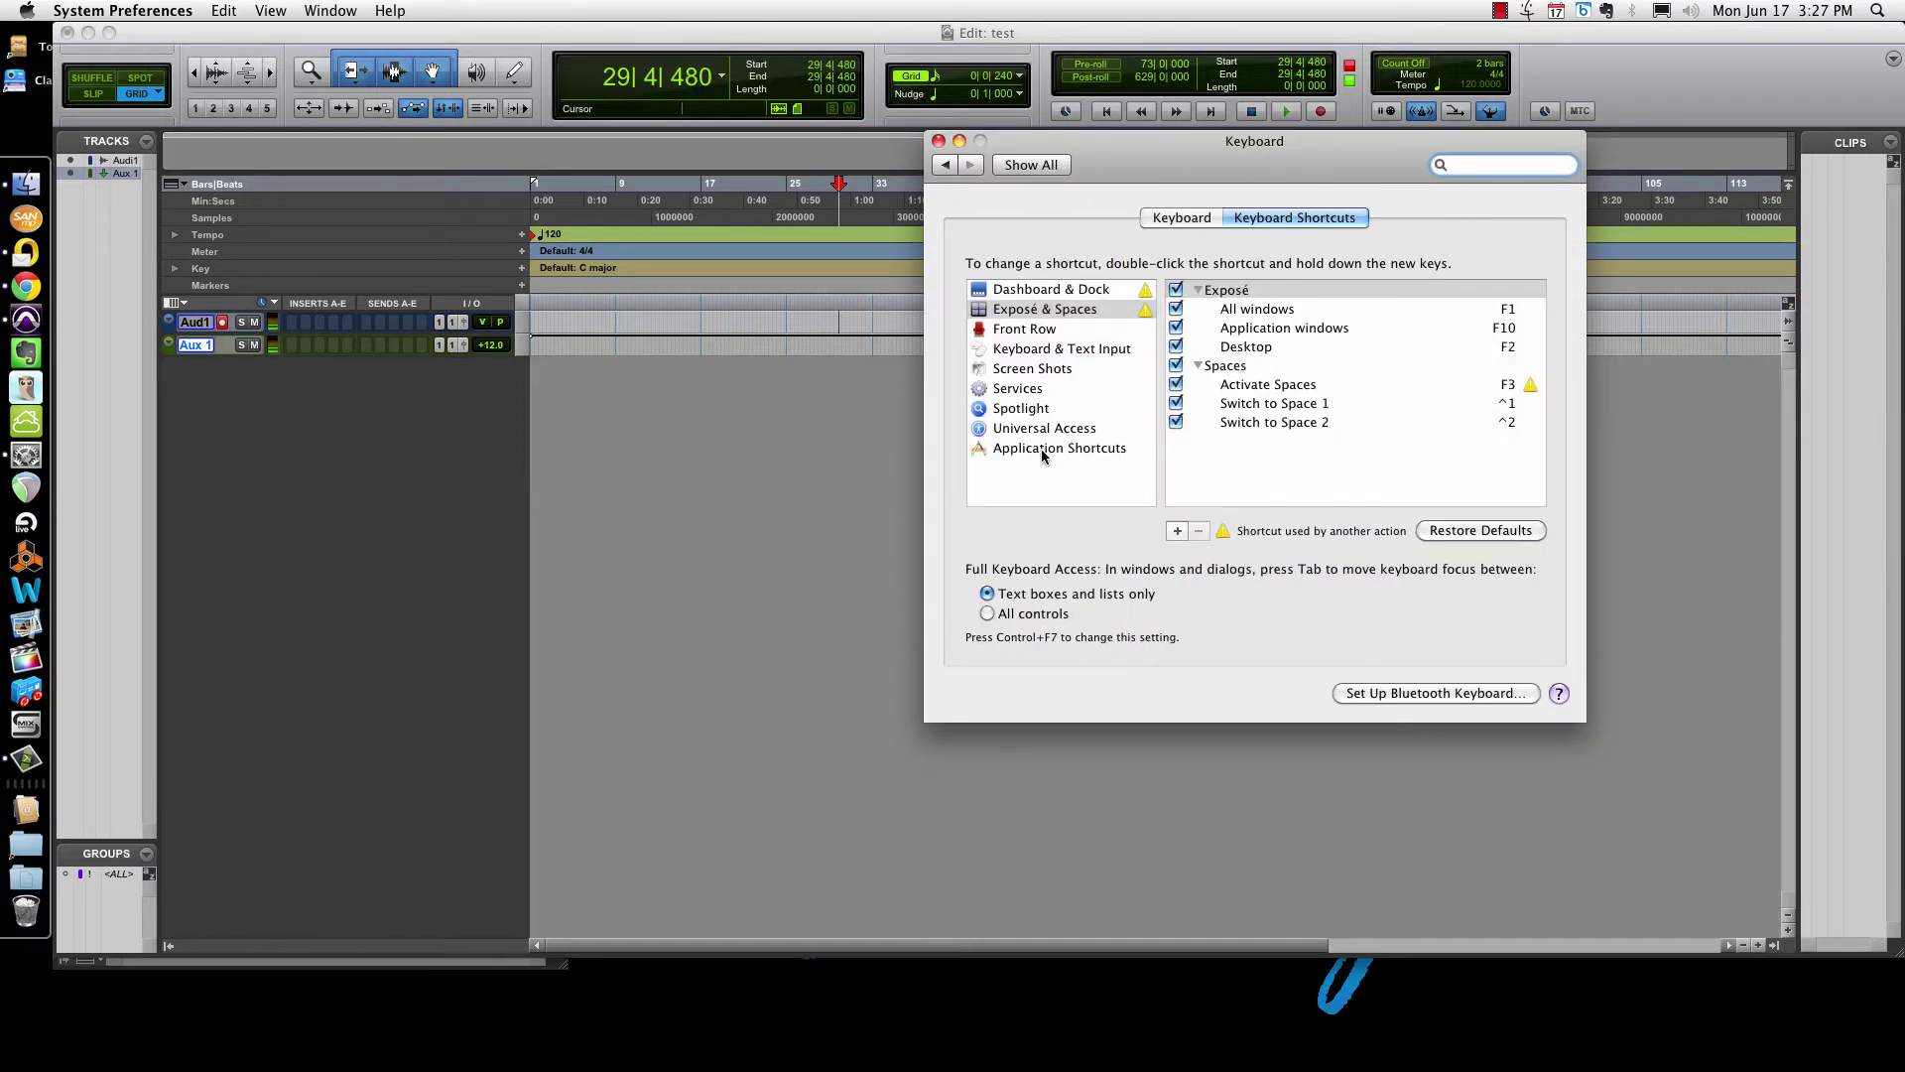
pyautogui.click(1040, 448)
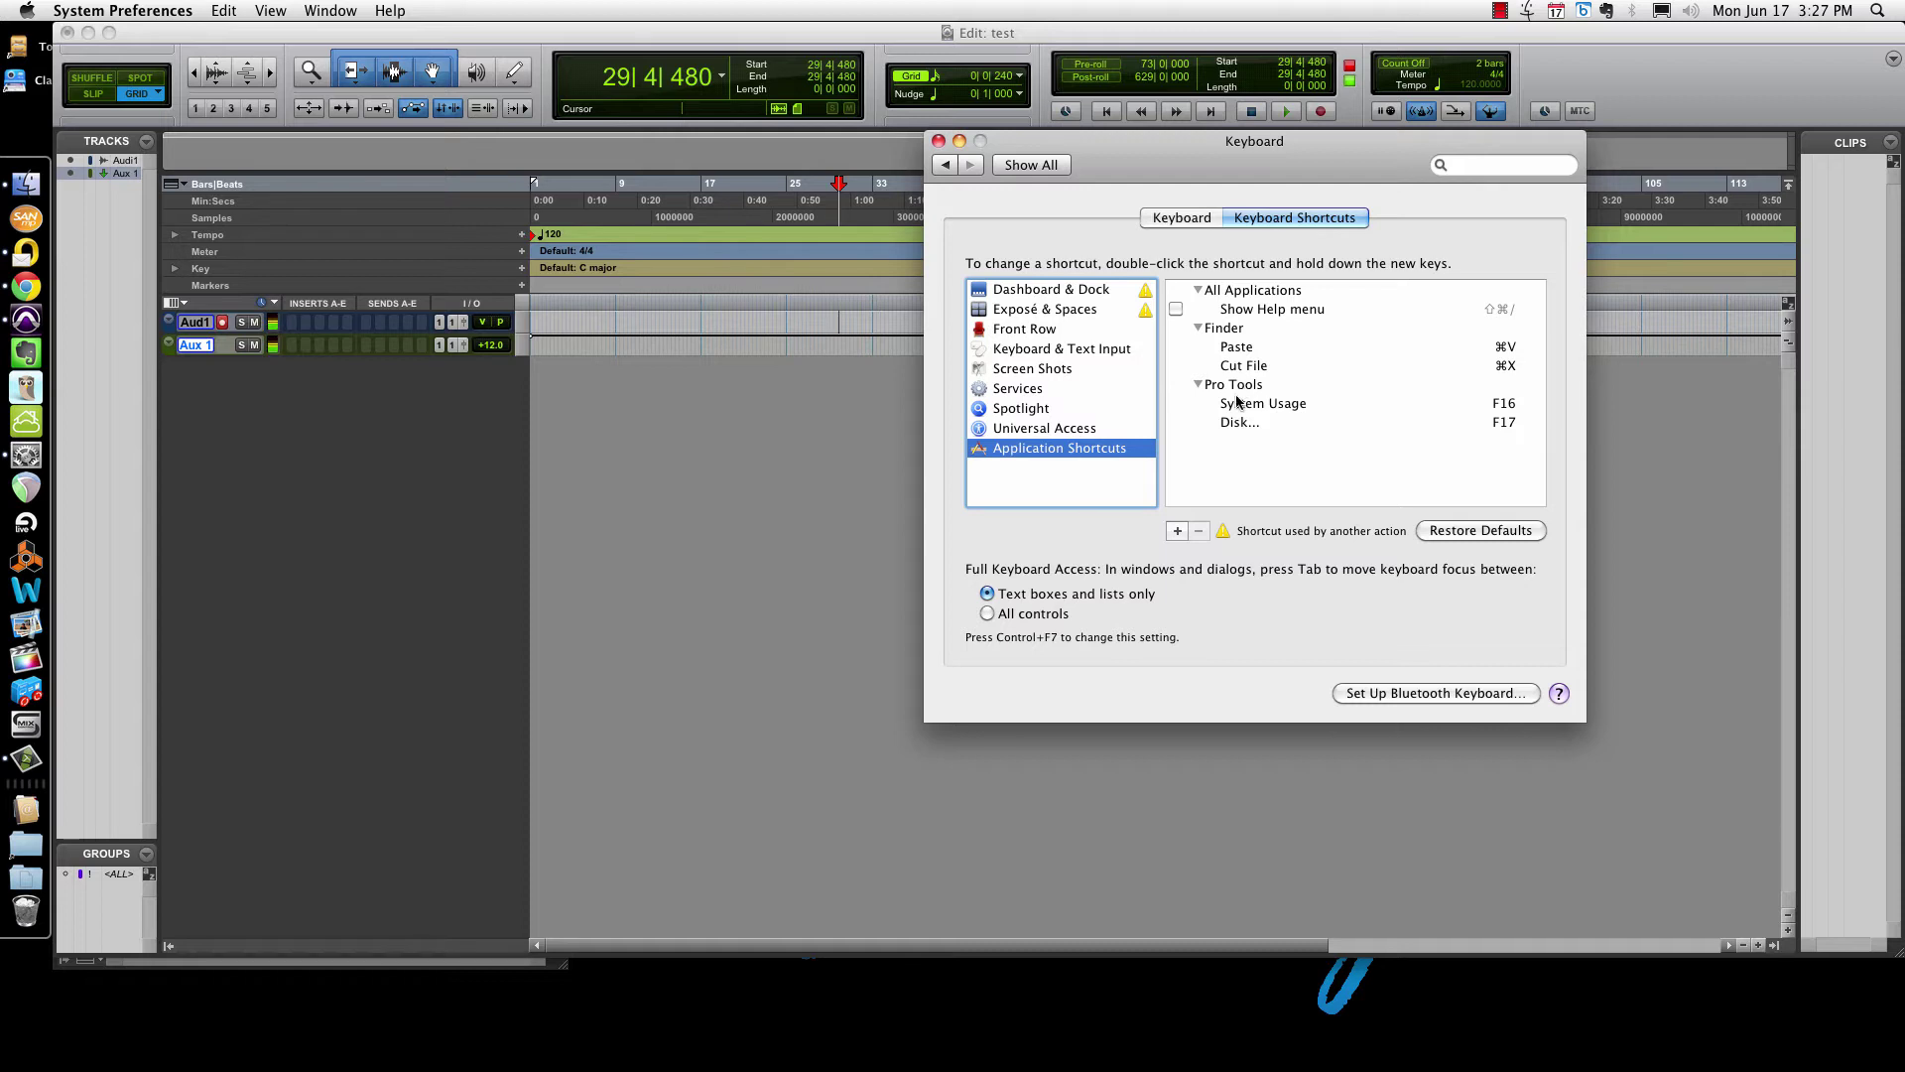
pyautogui.click(1178, 531)
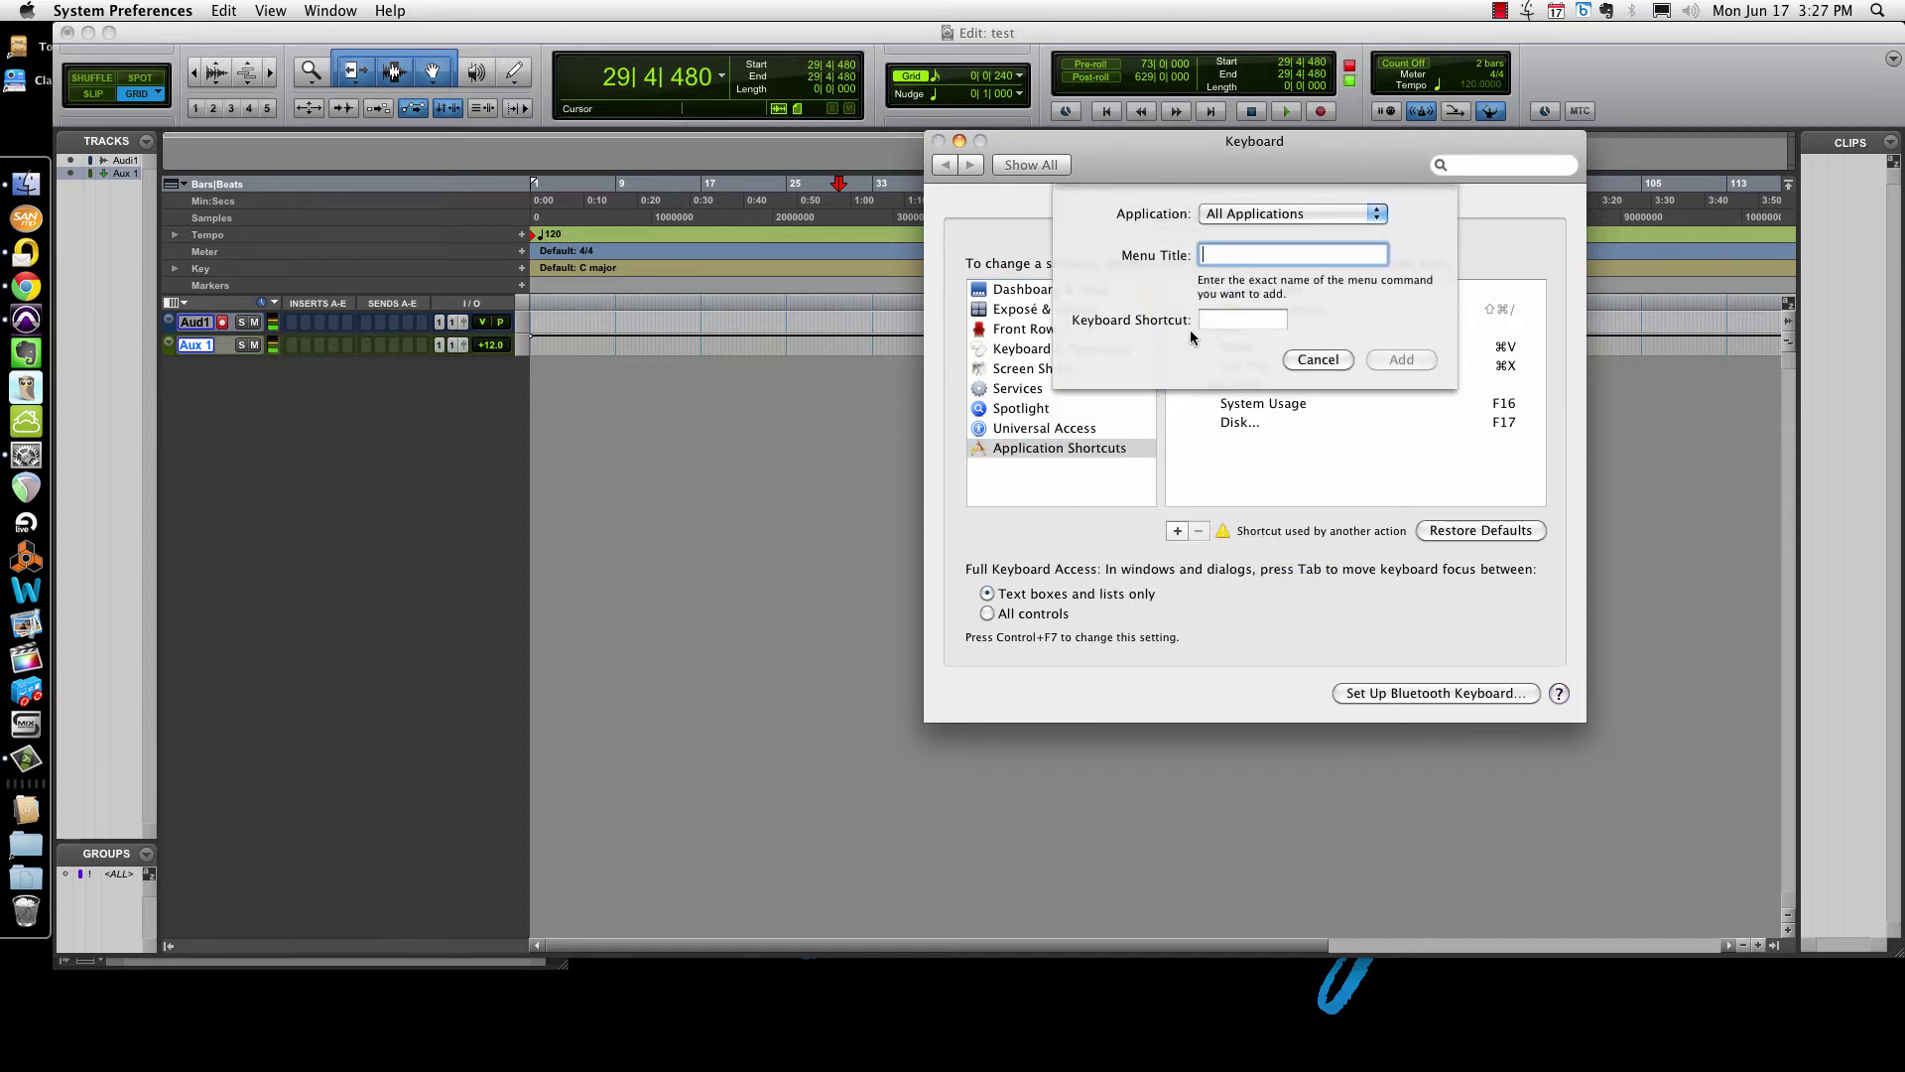
# Step: Add a Pro Tools application shortcut mapping the 'Save As...' menu command to F19
pyautogui.click(1291, 214)
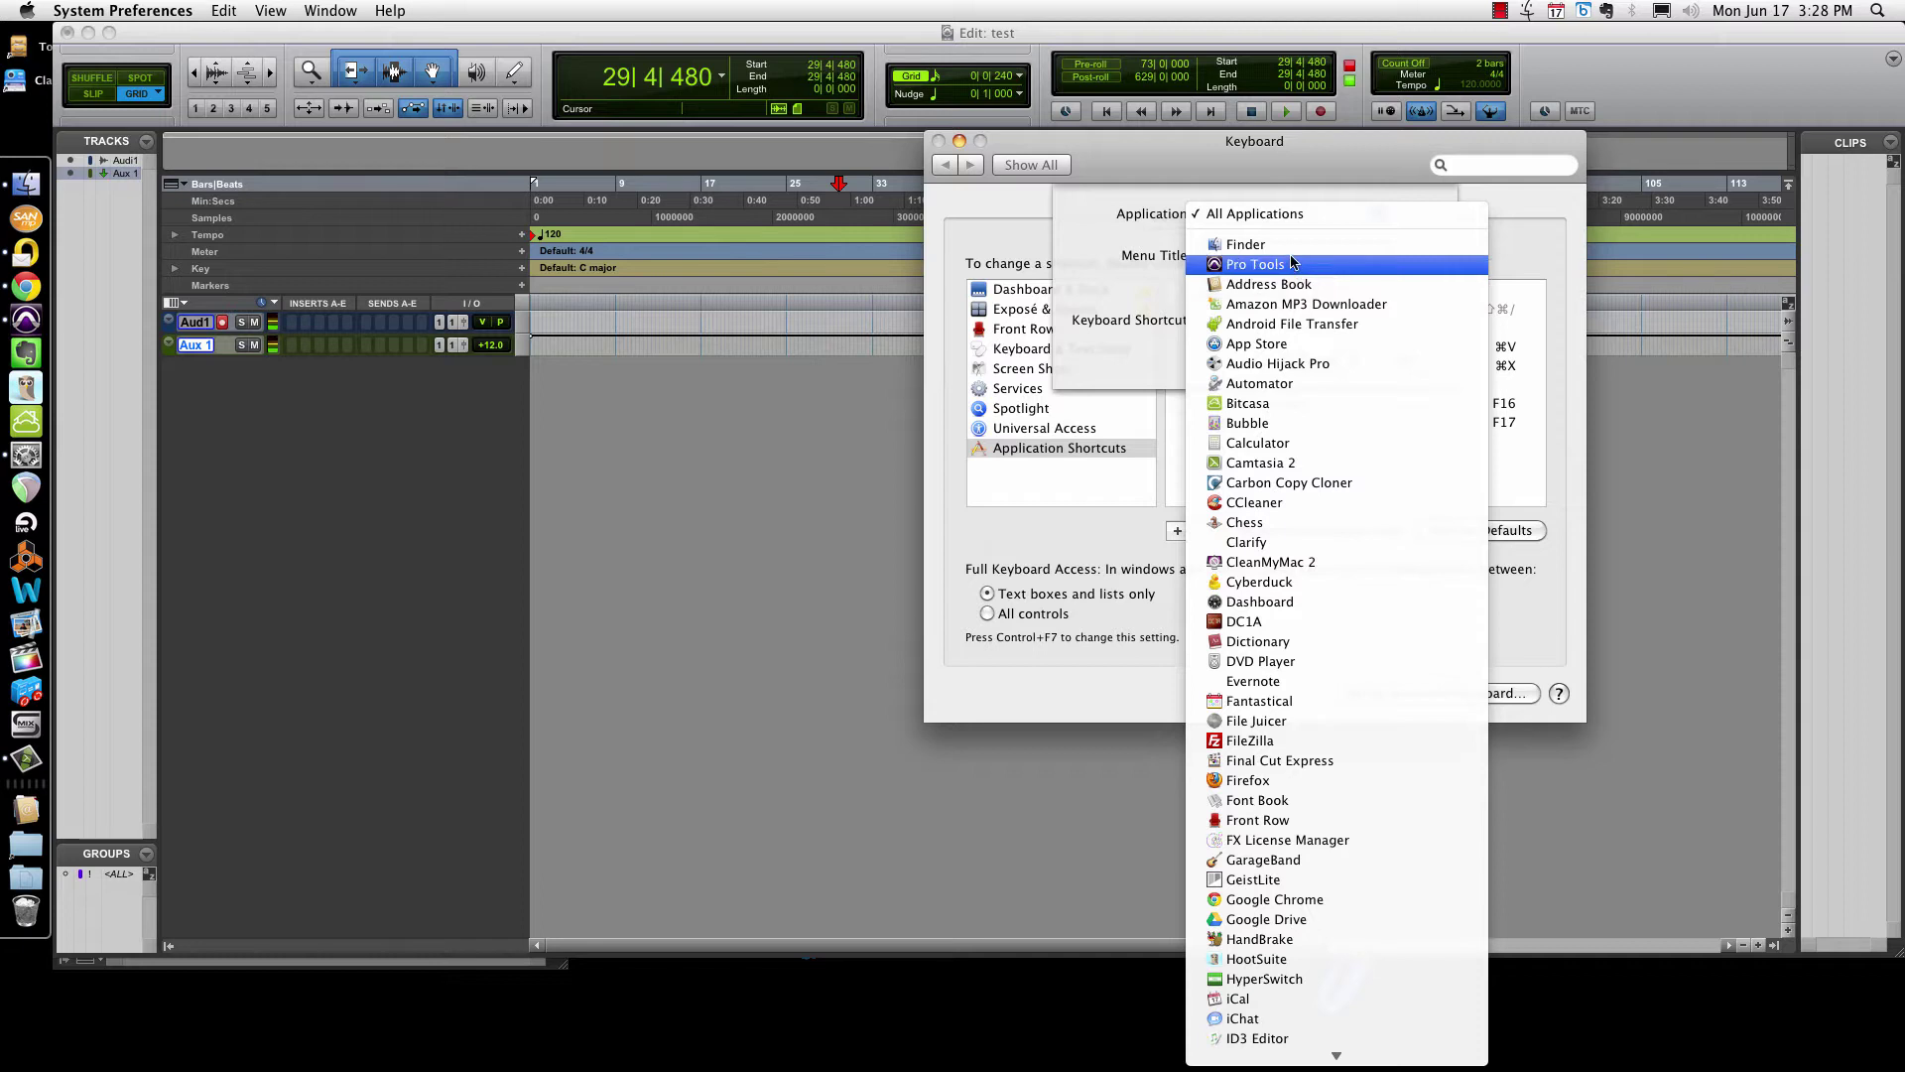
pyautogui.moveTo(1335, 1054)
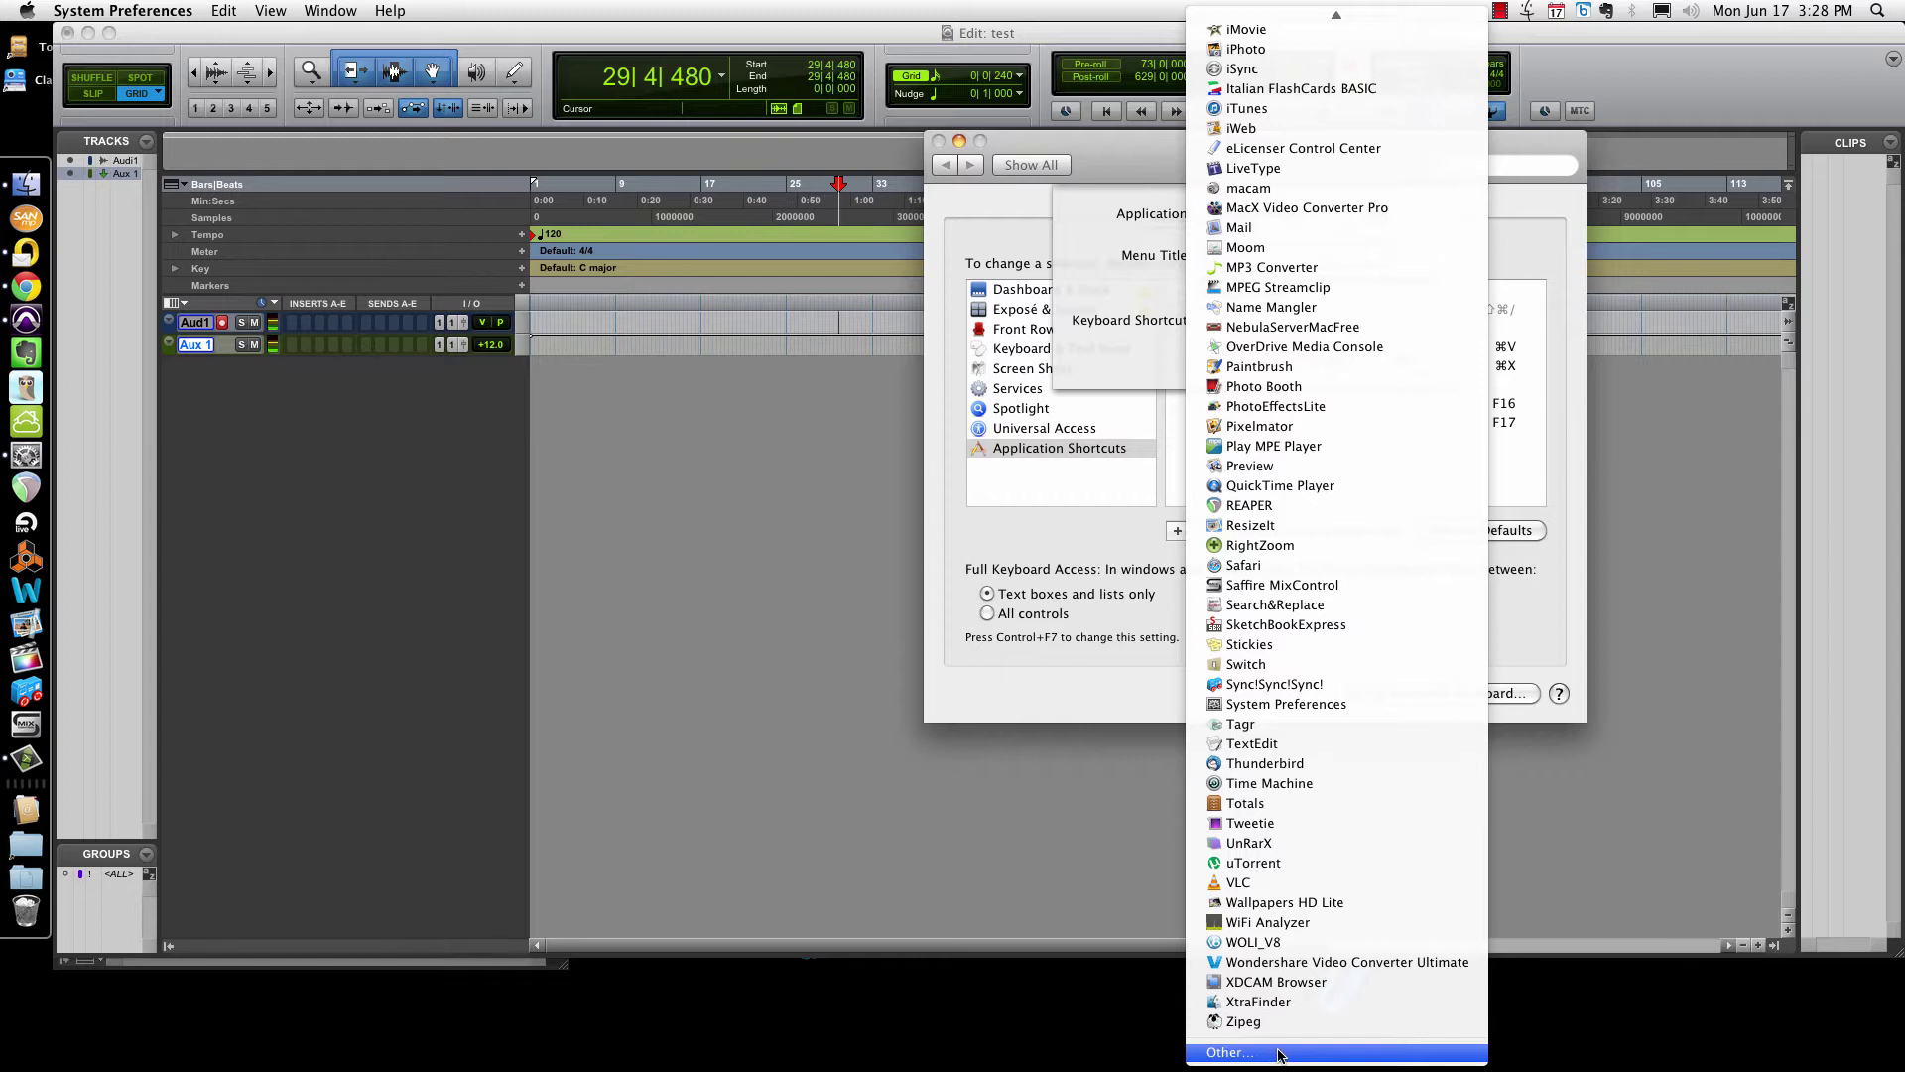
pyautogui.scroll(10, 1280, 992)
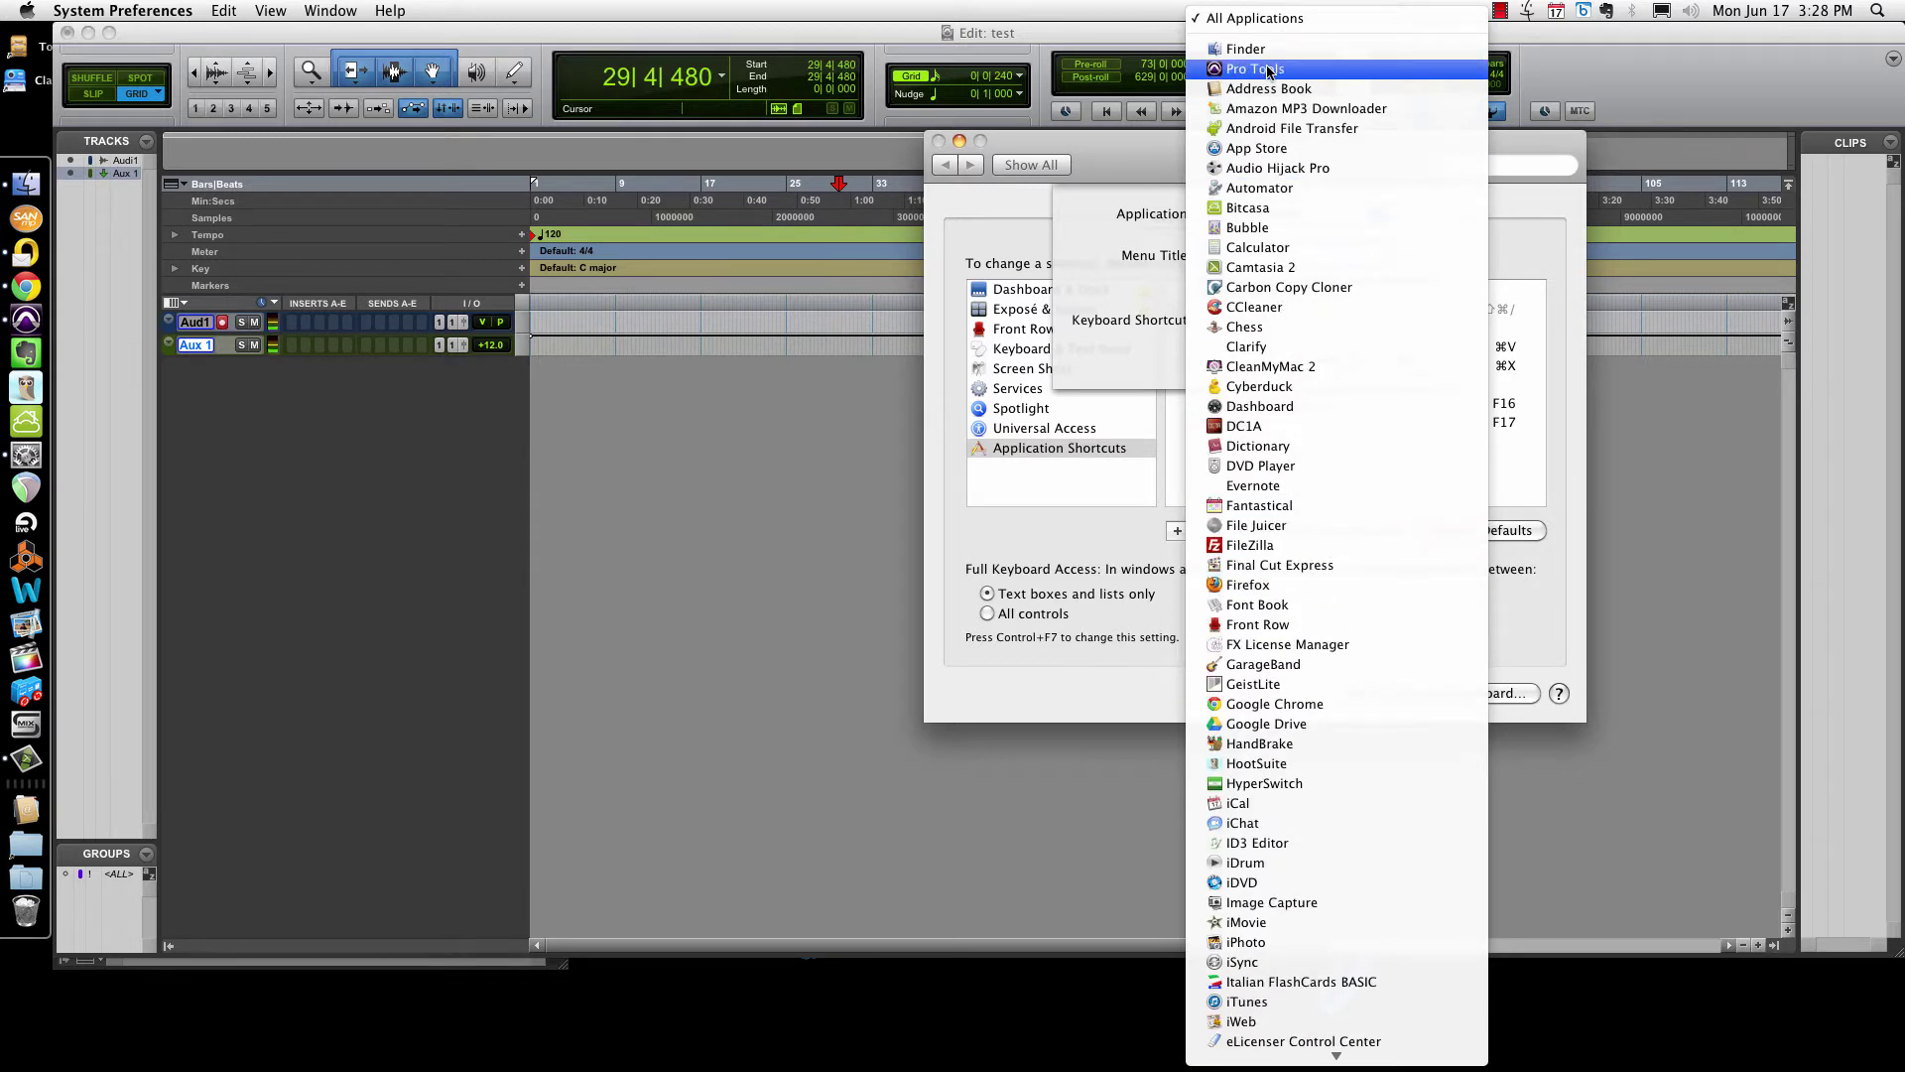
pyautogui.click(1269, 69)
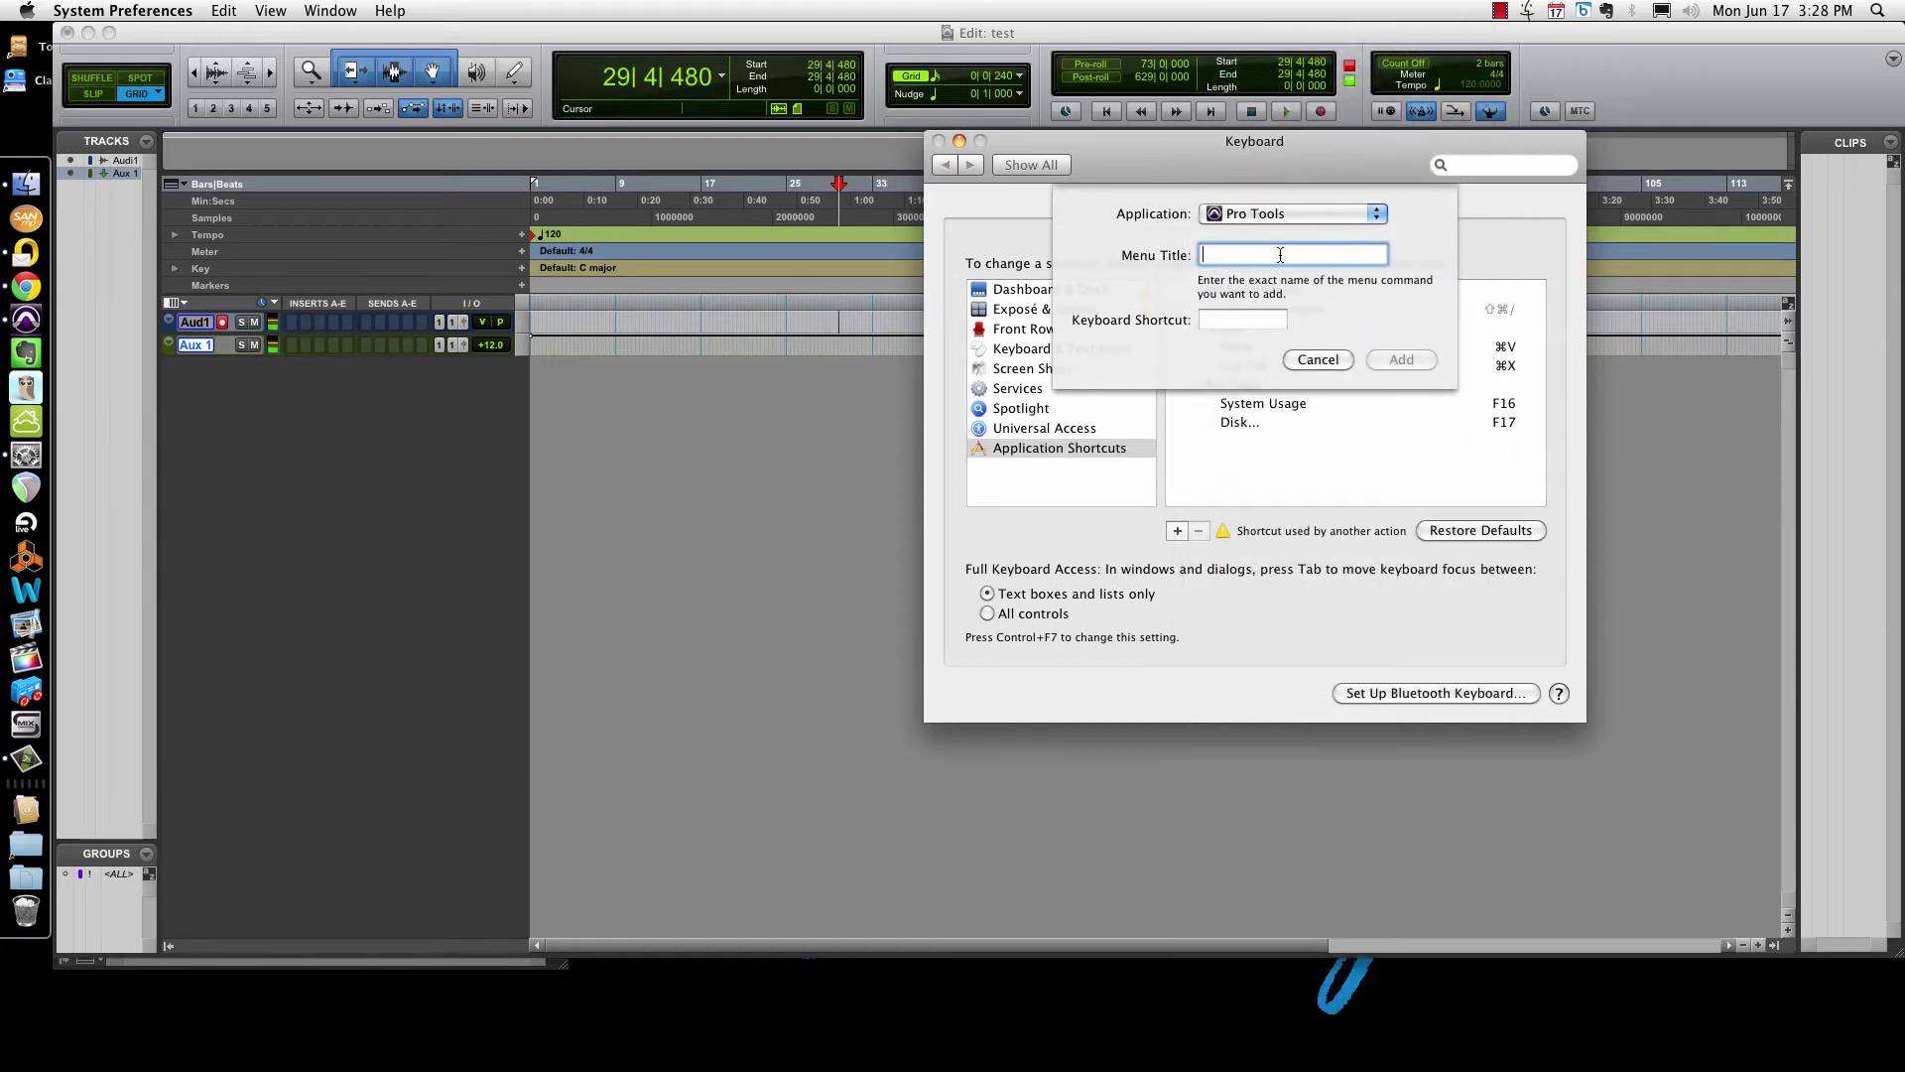
pyautogui.write('Save As...')
pyautogui.click(1257, 316)
pyautogui.press('F19')
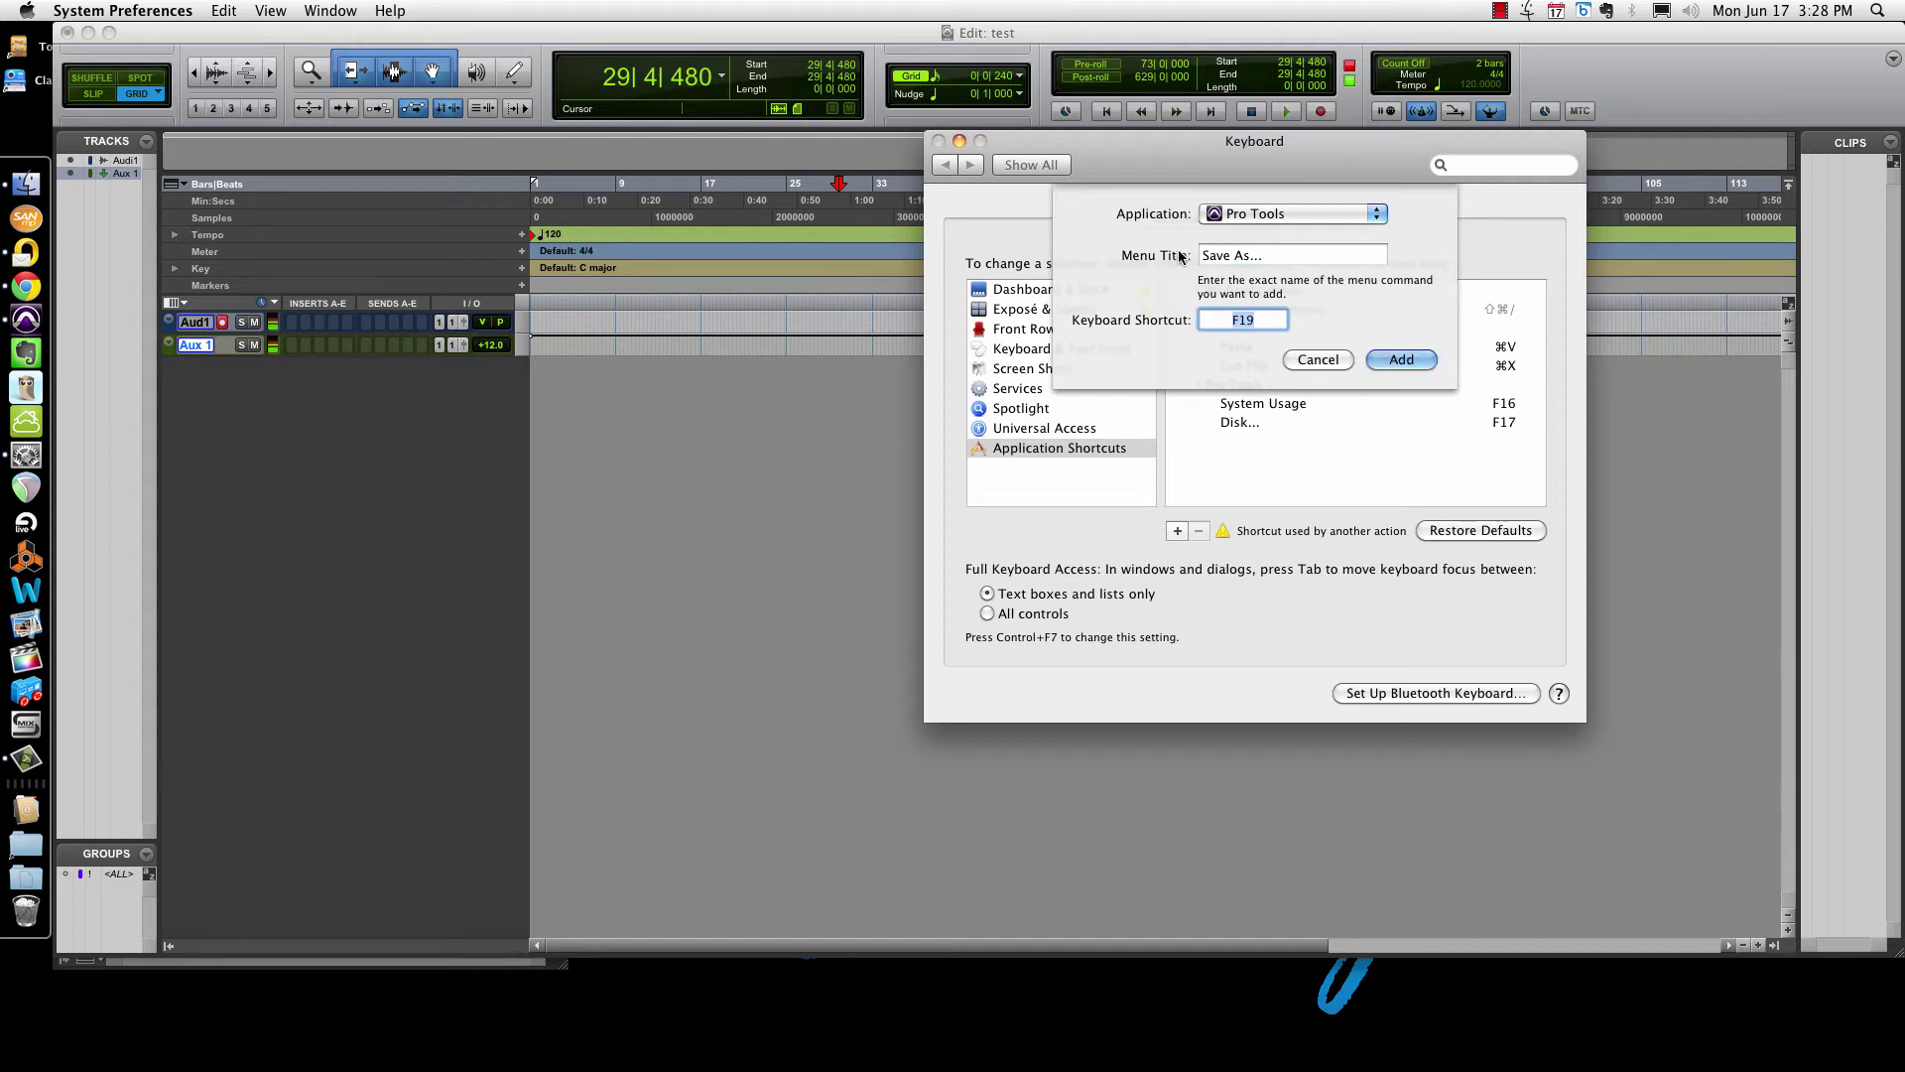
pyautogui.click(1400, 359)
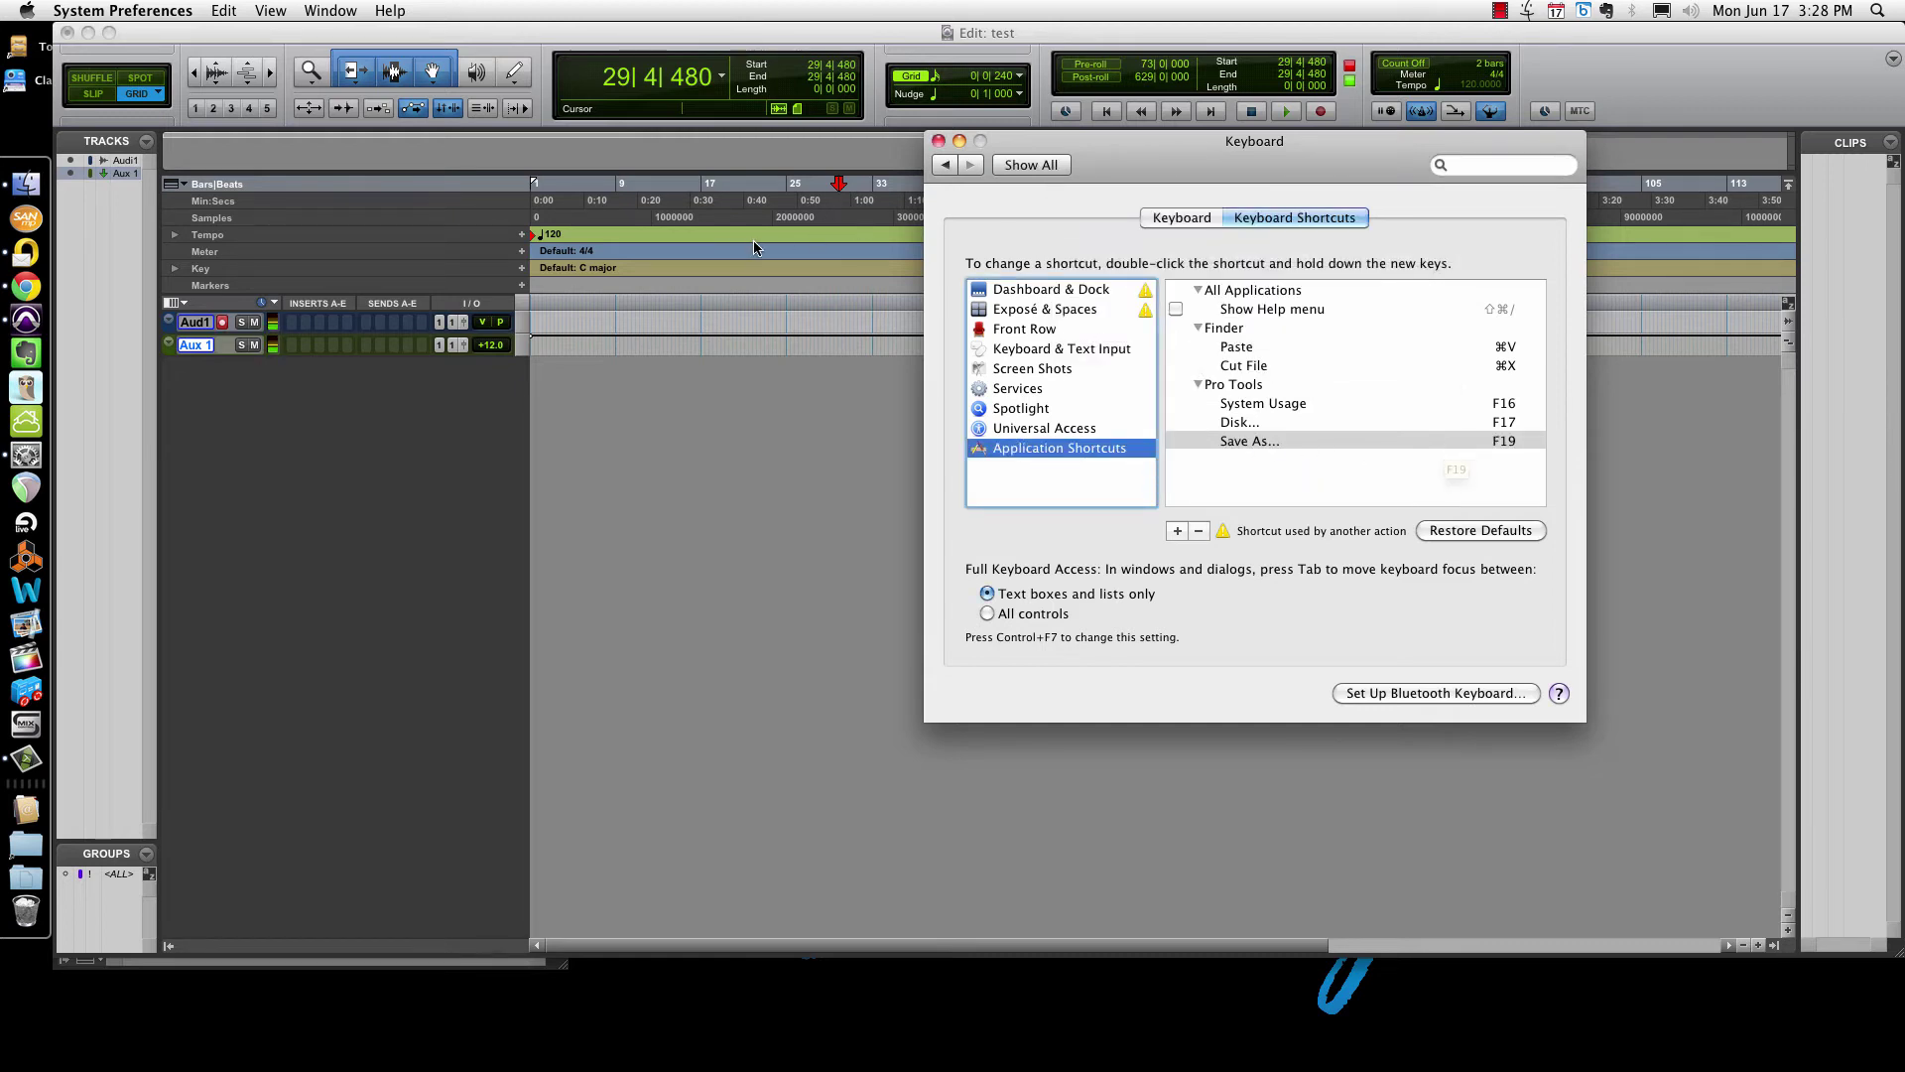
# Step: Verify Save As shows F19 in Pro Tools, cancel its Save dialog, and reopen System Preferences
pyautogui.click(940, 166)
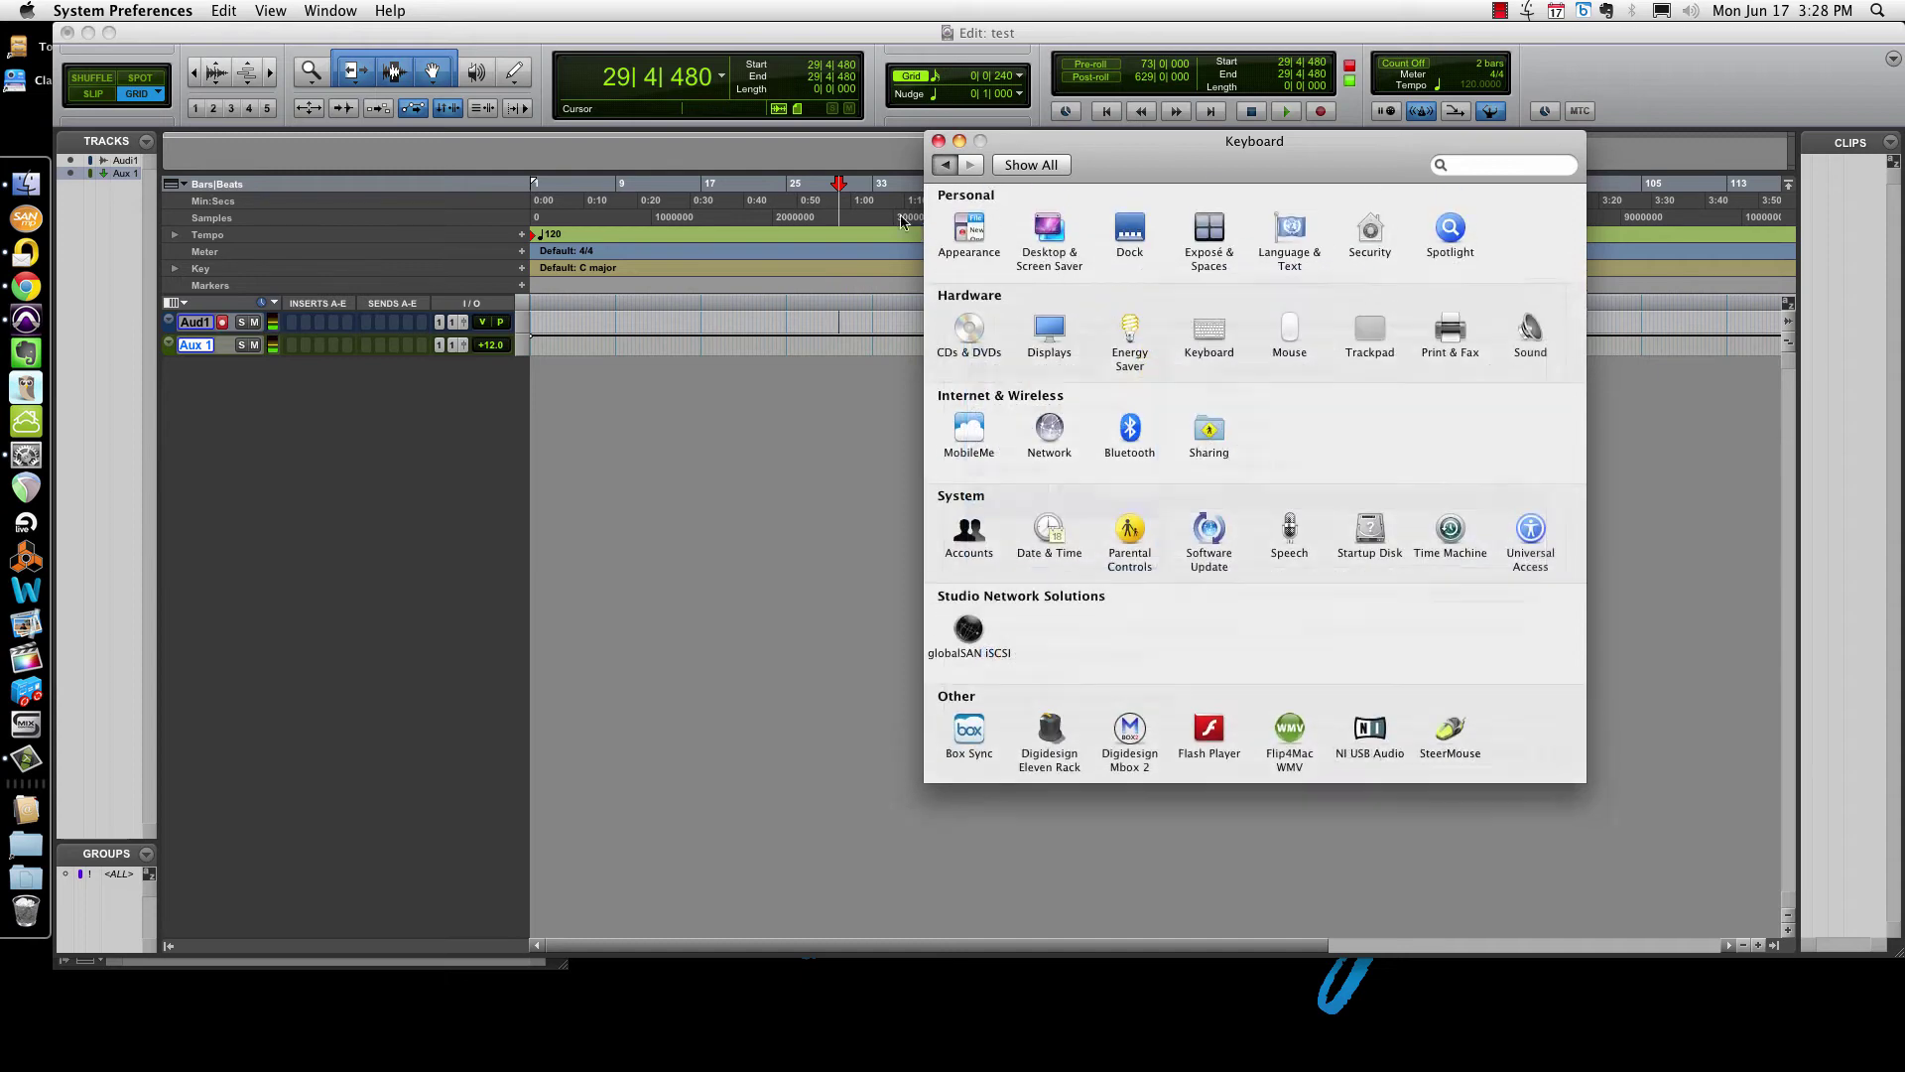
pyautogui.click(729, 402)
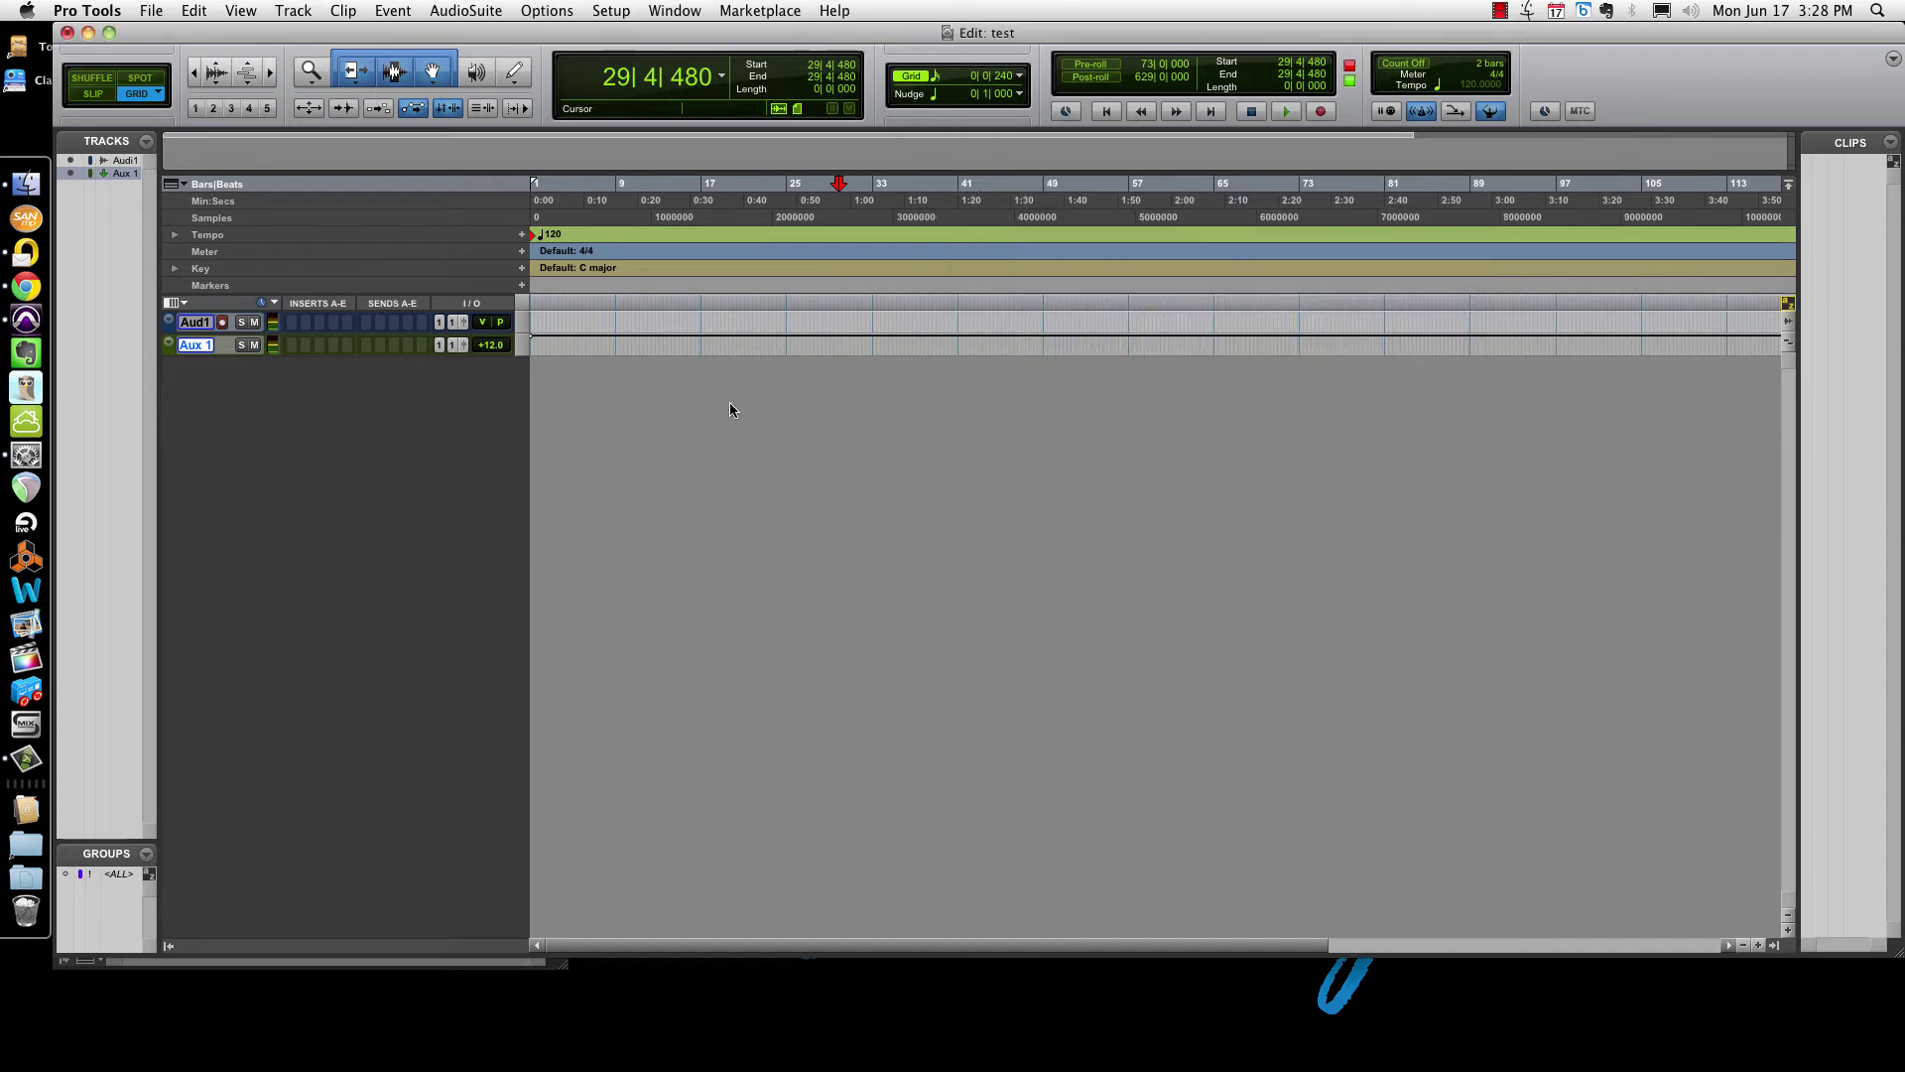
pyautogui.click(151, 10)
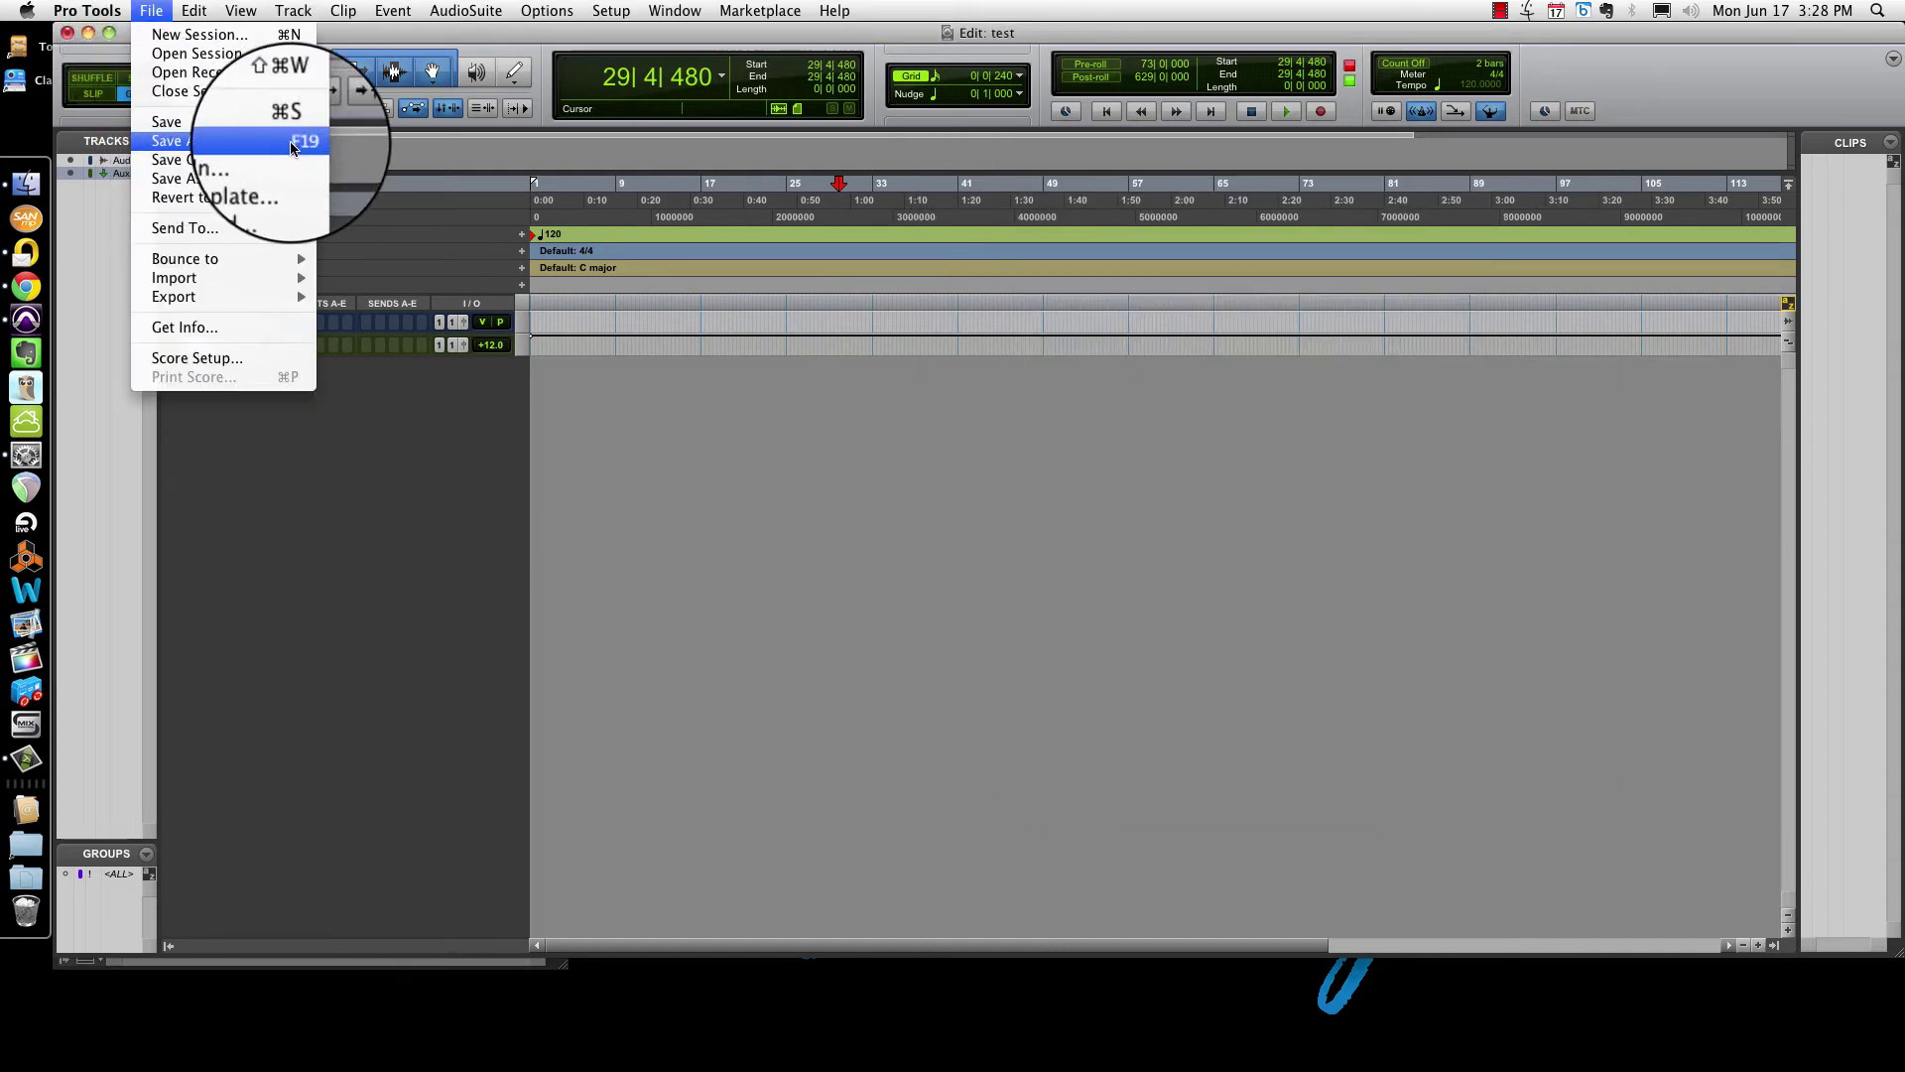
pyautogui.click(748, 628)
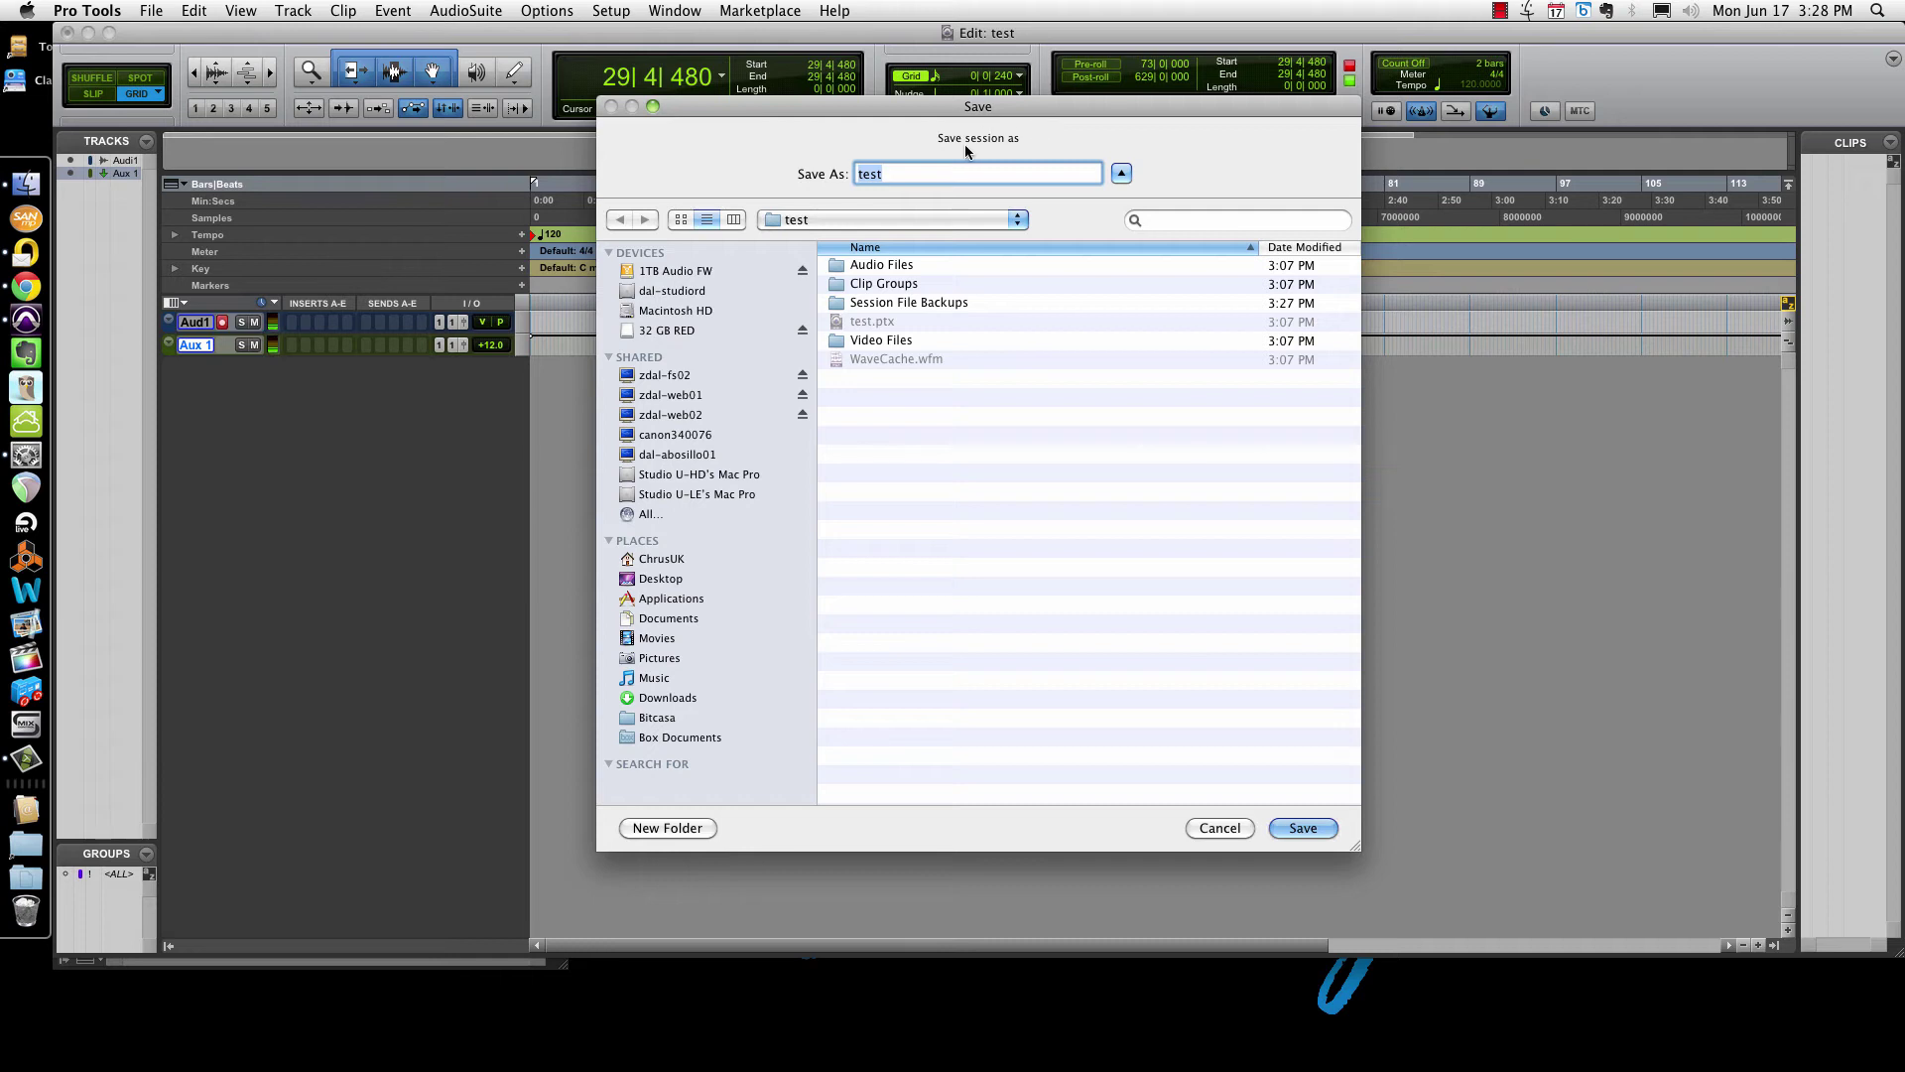
pyautogui.click(1220, 827)
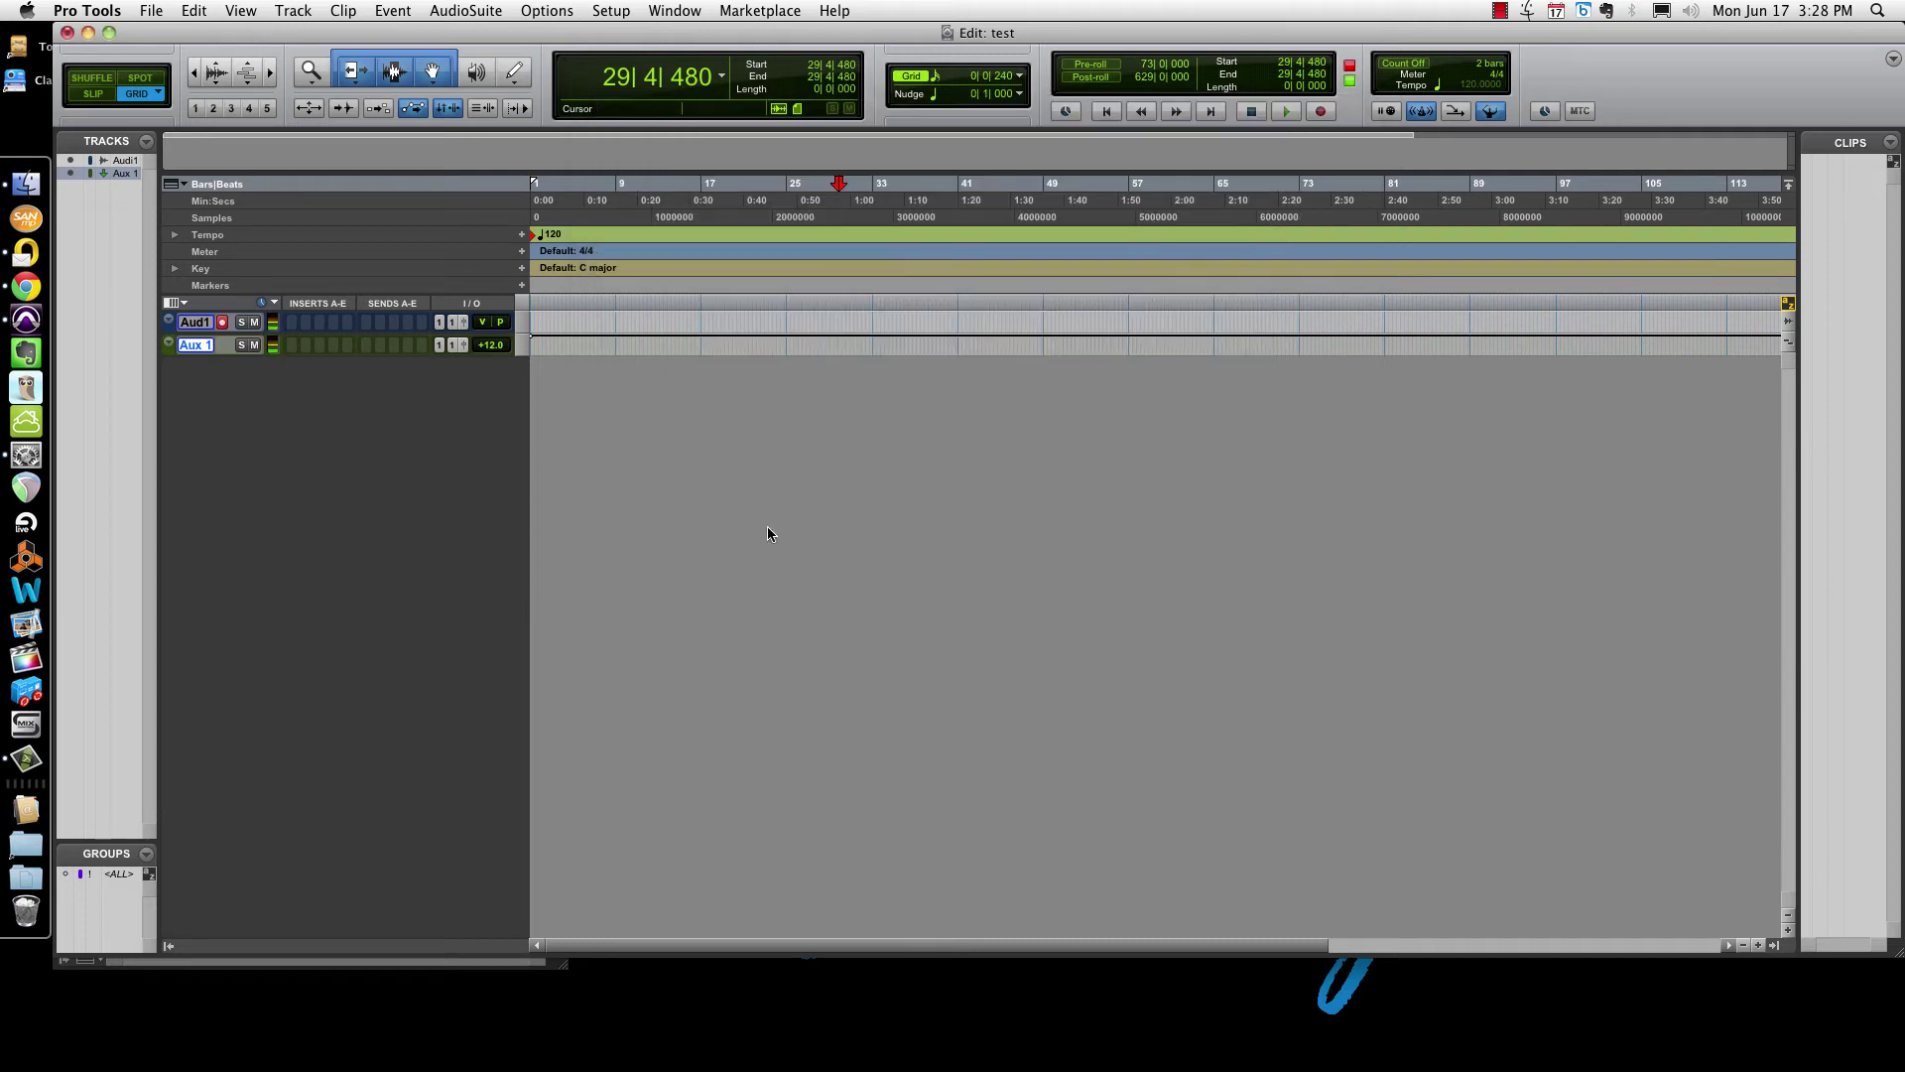
pyautogui.click(26, 455)
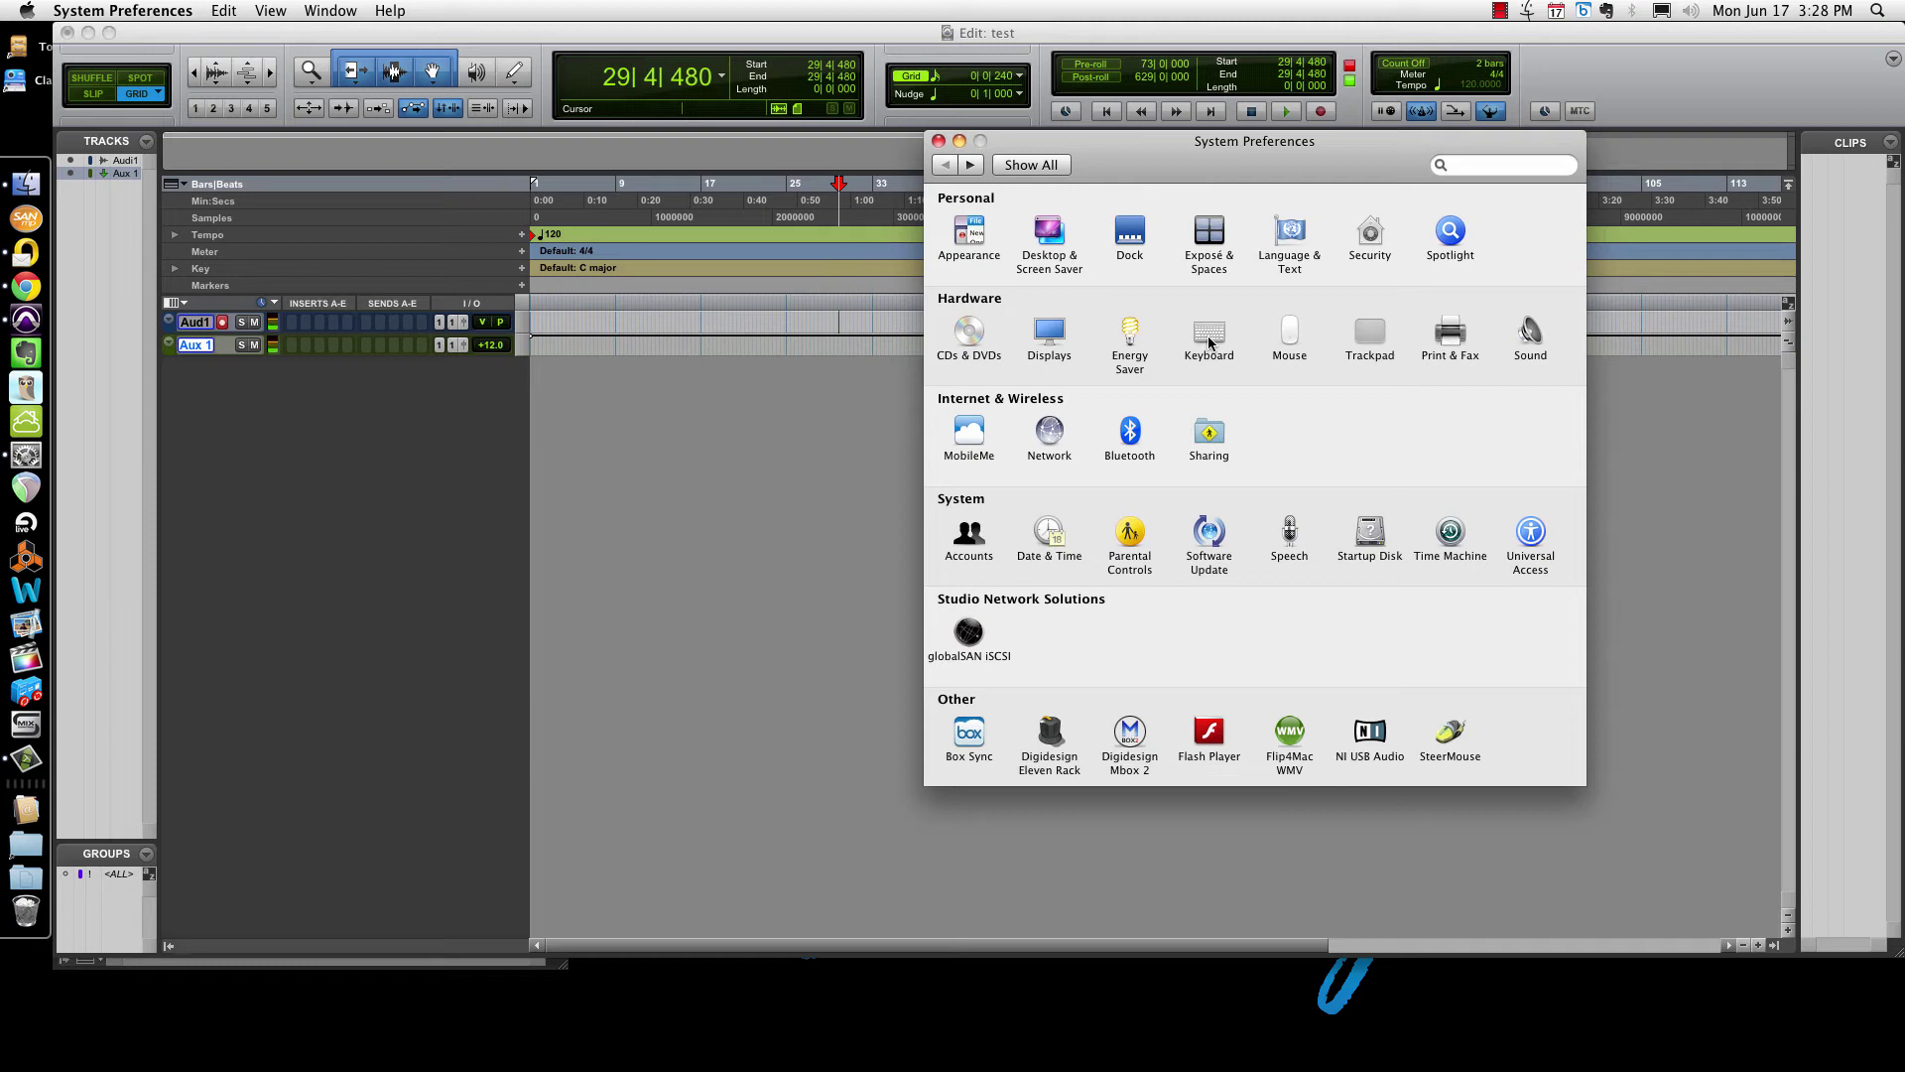
# Step: Place the Pro Tools edit insertion point at 29|1|480, then bring System Preferences back
pyautogui.click(746, 378)
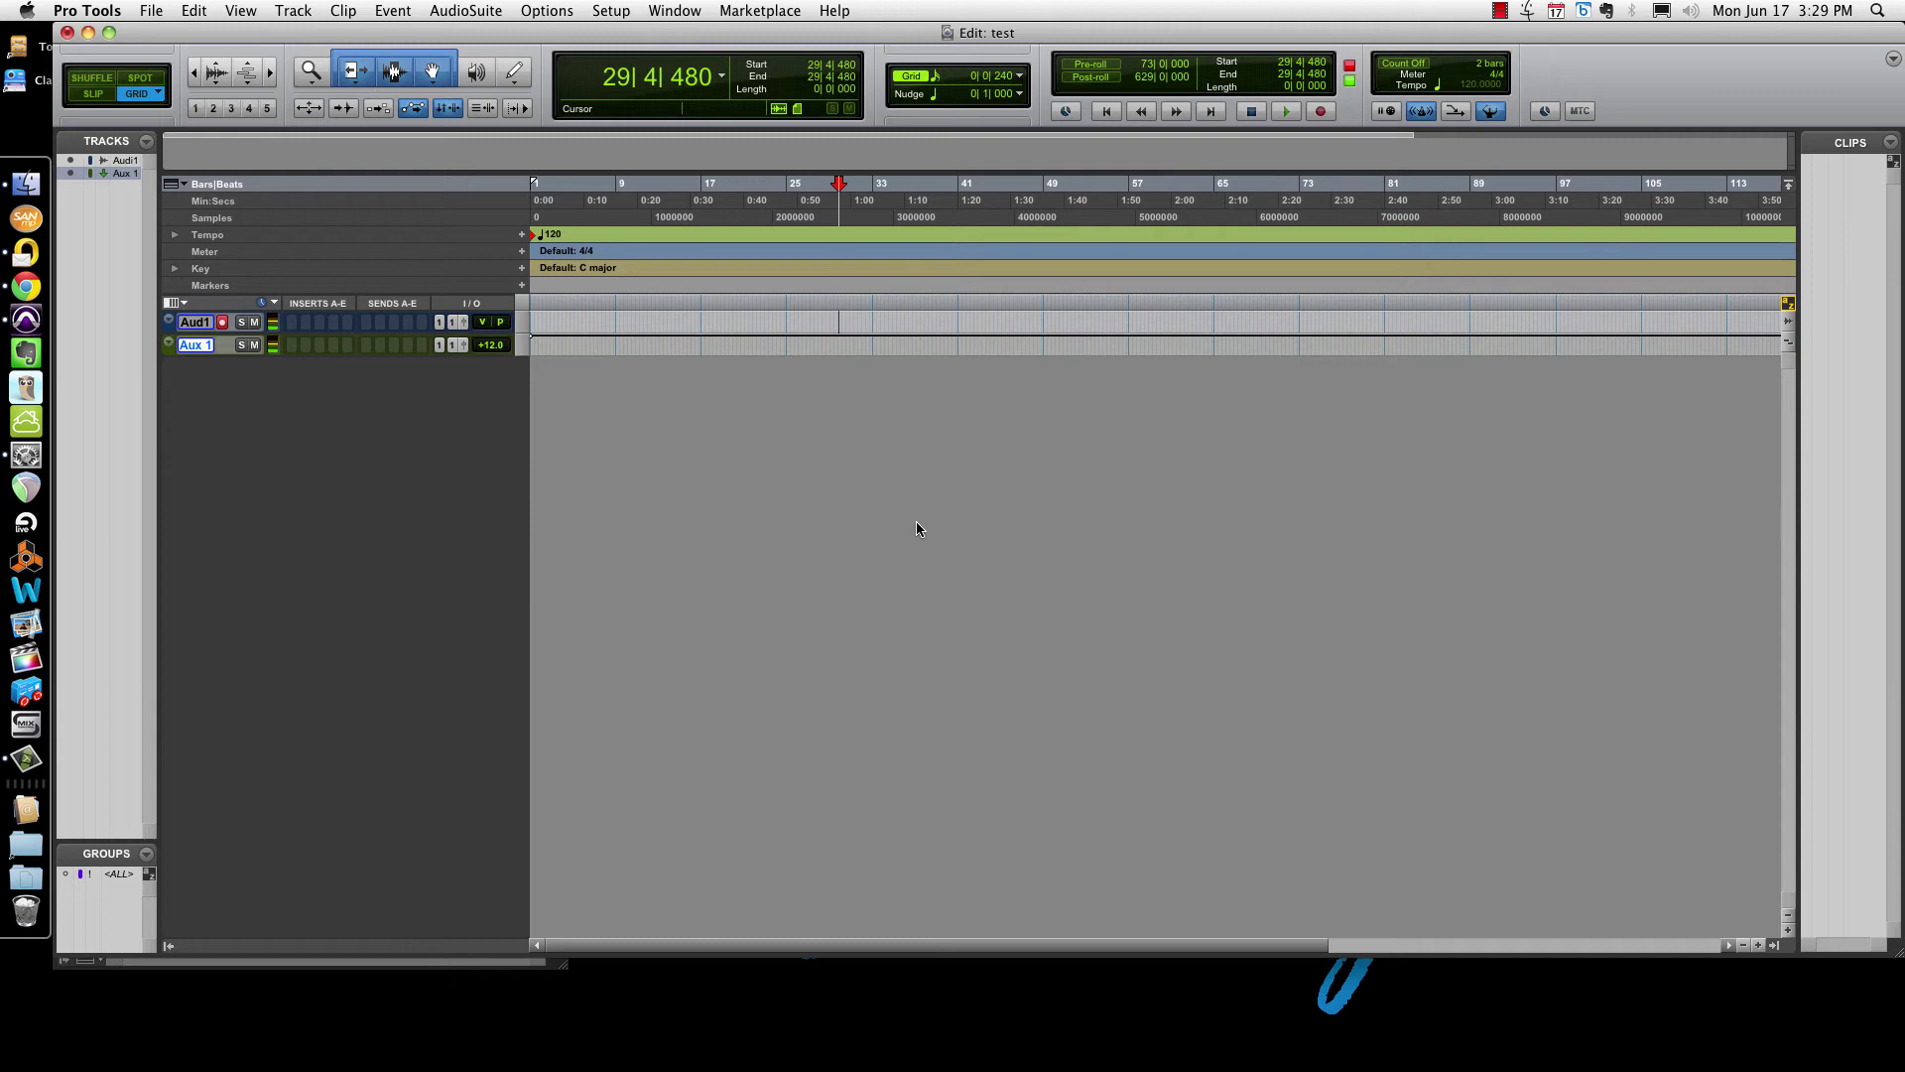
pyautogui.click(830, 320)
pyautogui.click(25, 455)
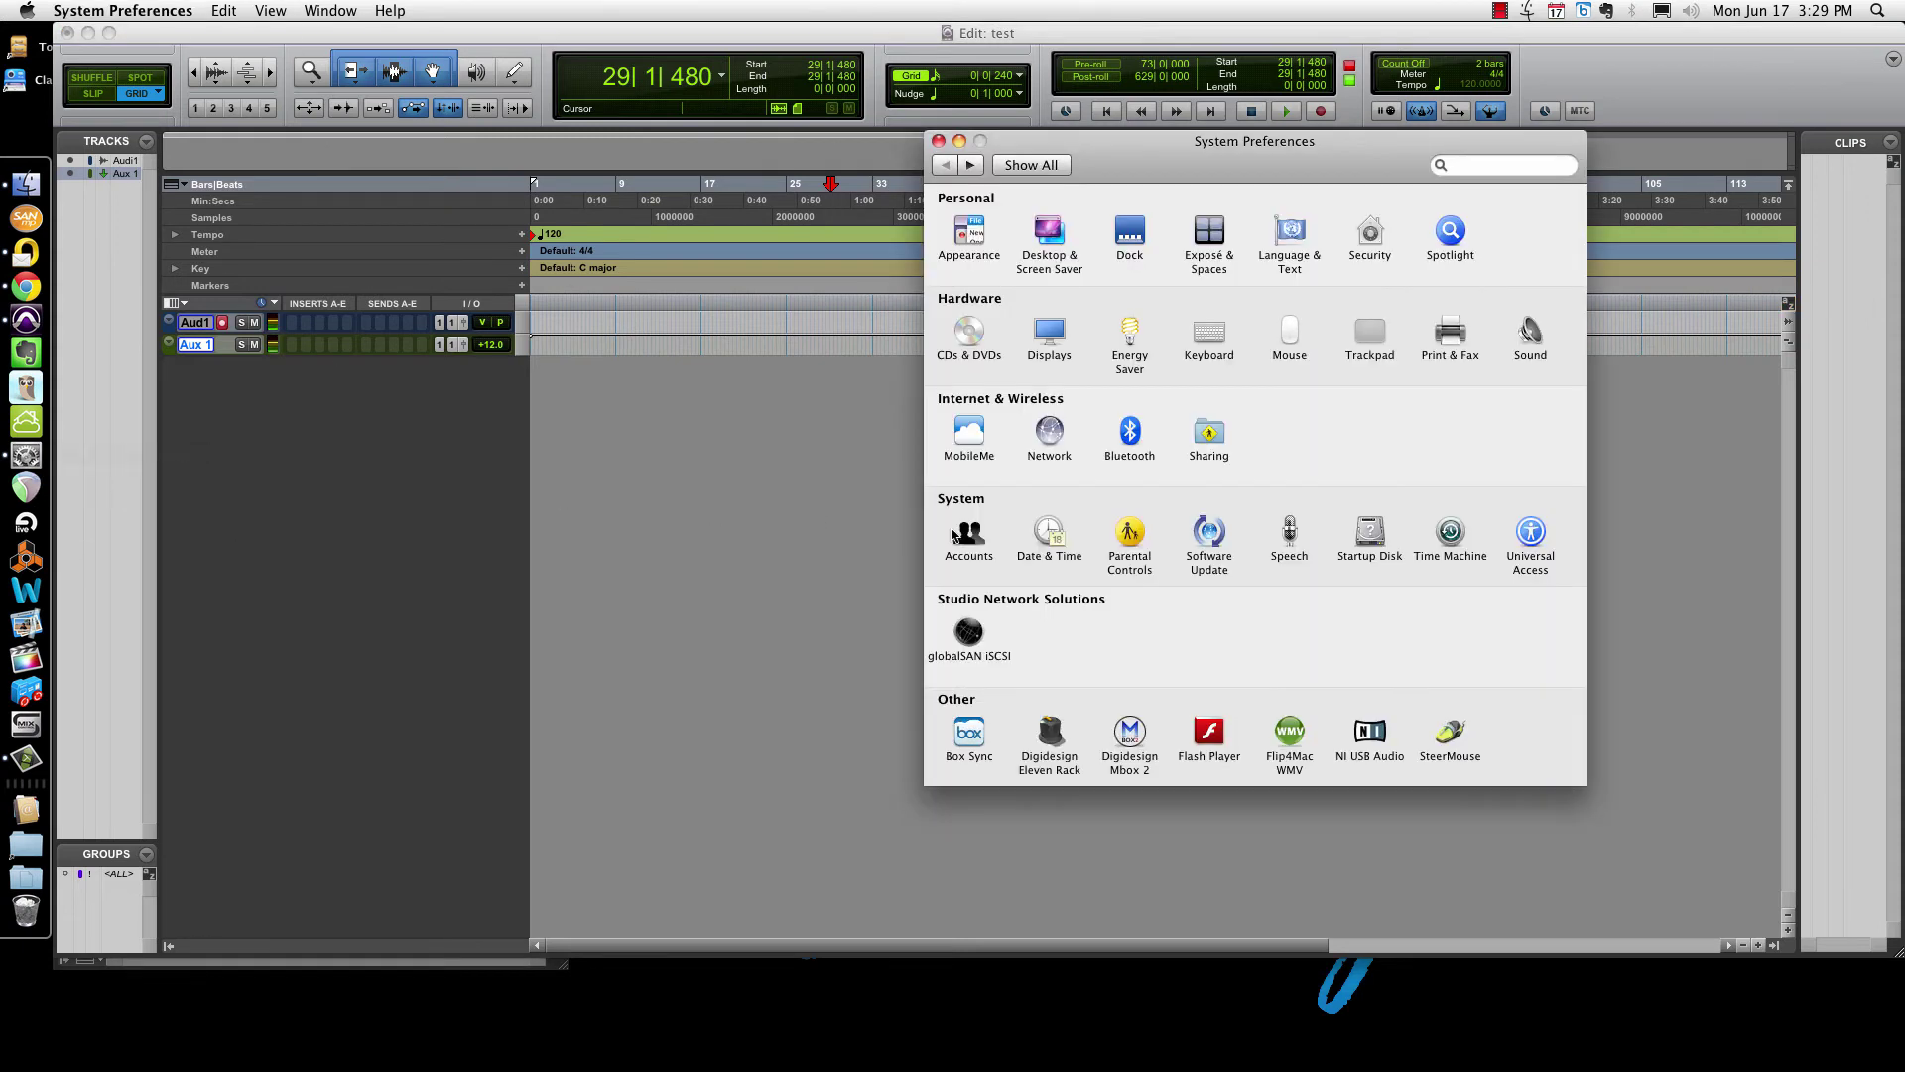
# Step: Add a Pro Tools application shortcut mapping 'Pre/Post-Roll' to F18, then return to Pro Tools
pyautogui.click(1210, 334)
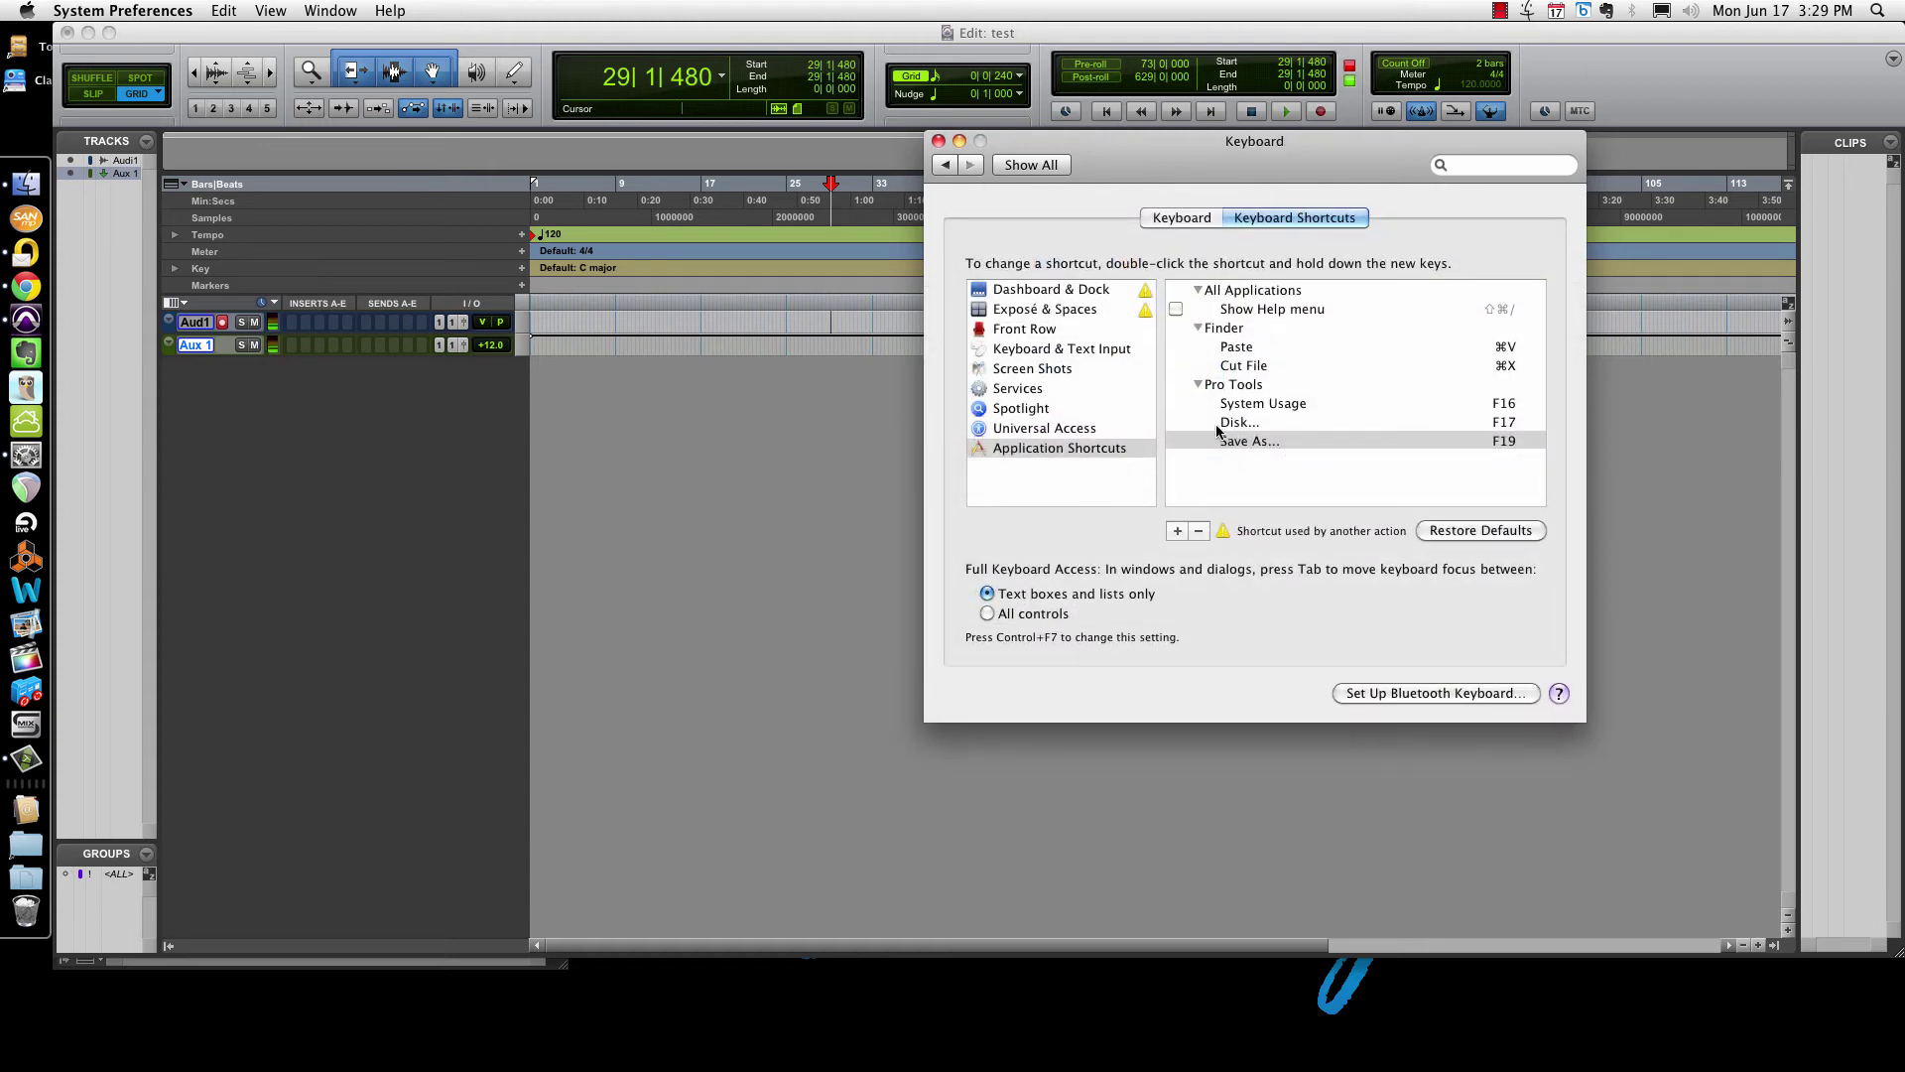
pyautogui.click(1232, 385)
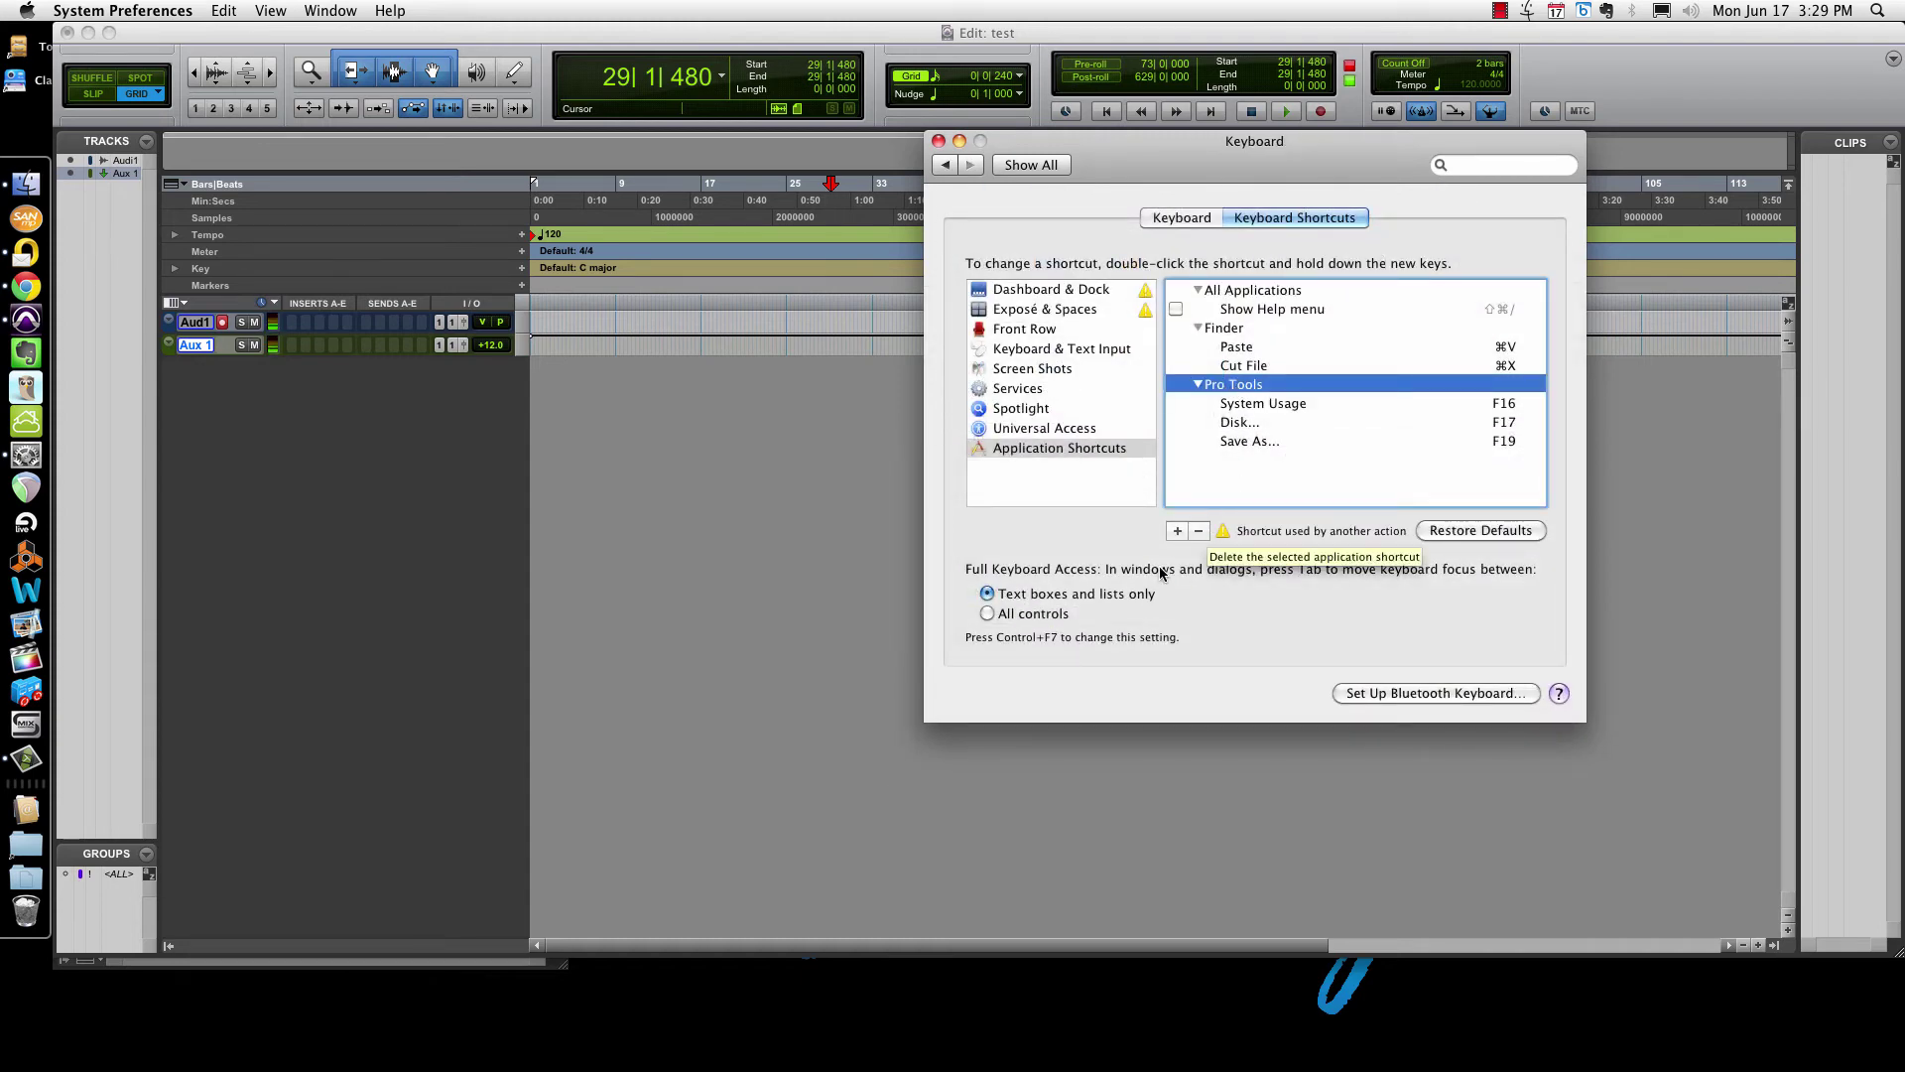
pyautogui.click(1178, 531)
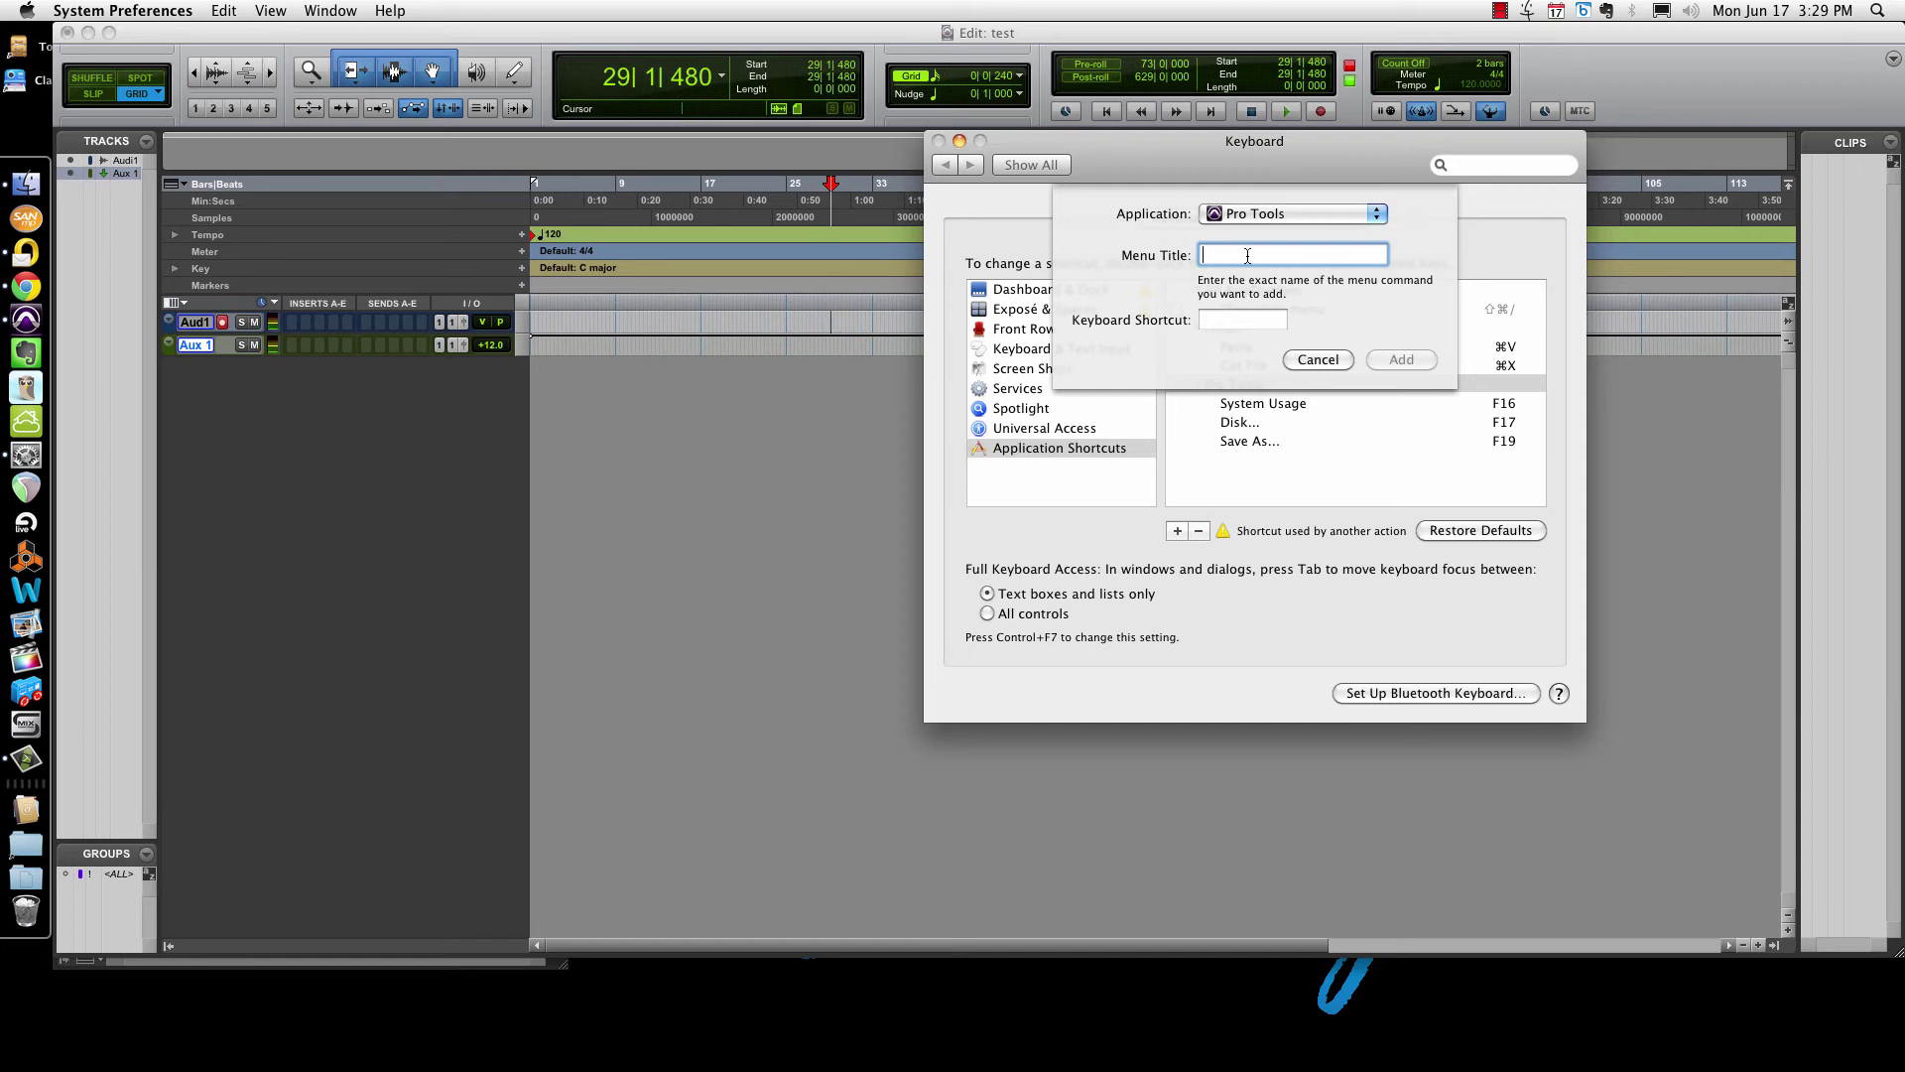
pyautogui.write('Pre/Post-Roll')
pyautogui.click(1217, 319)
pyautogui.press('F18')
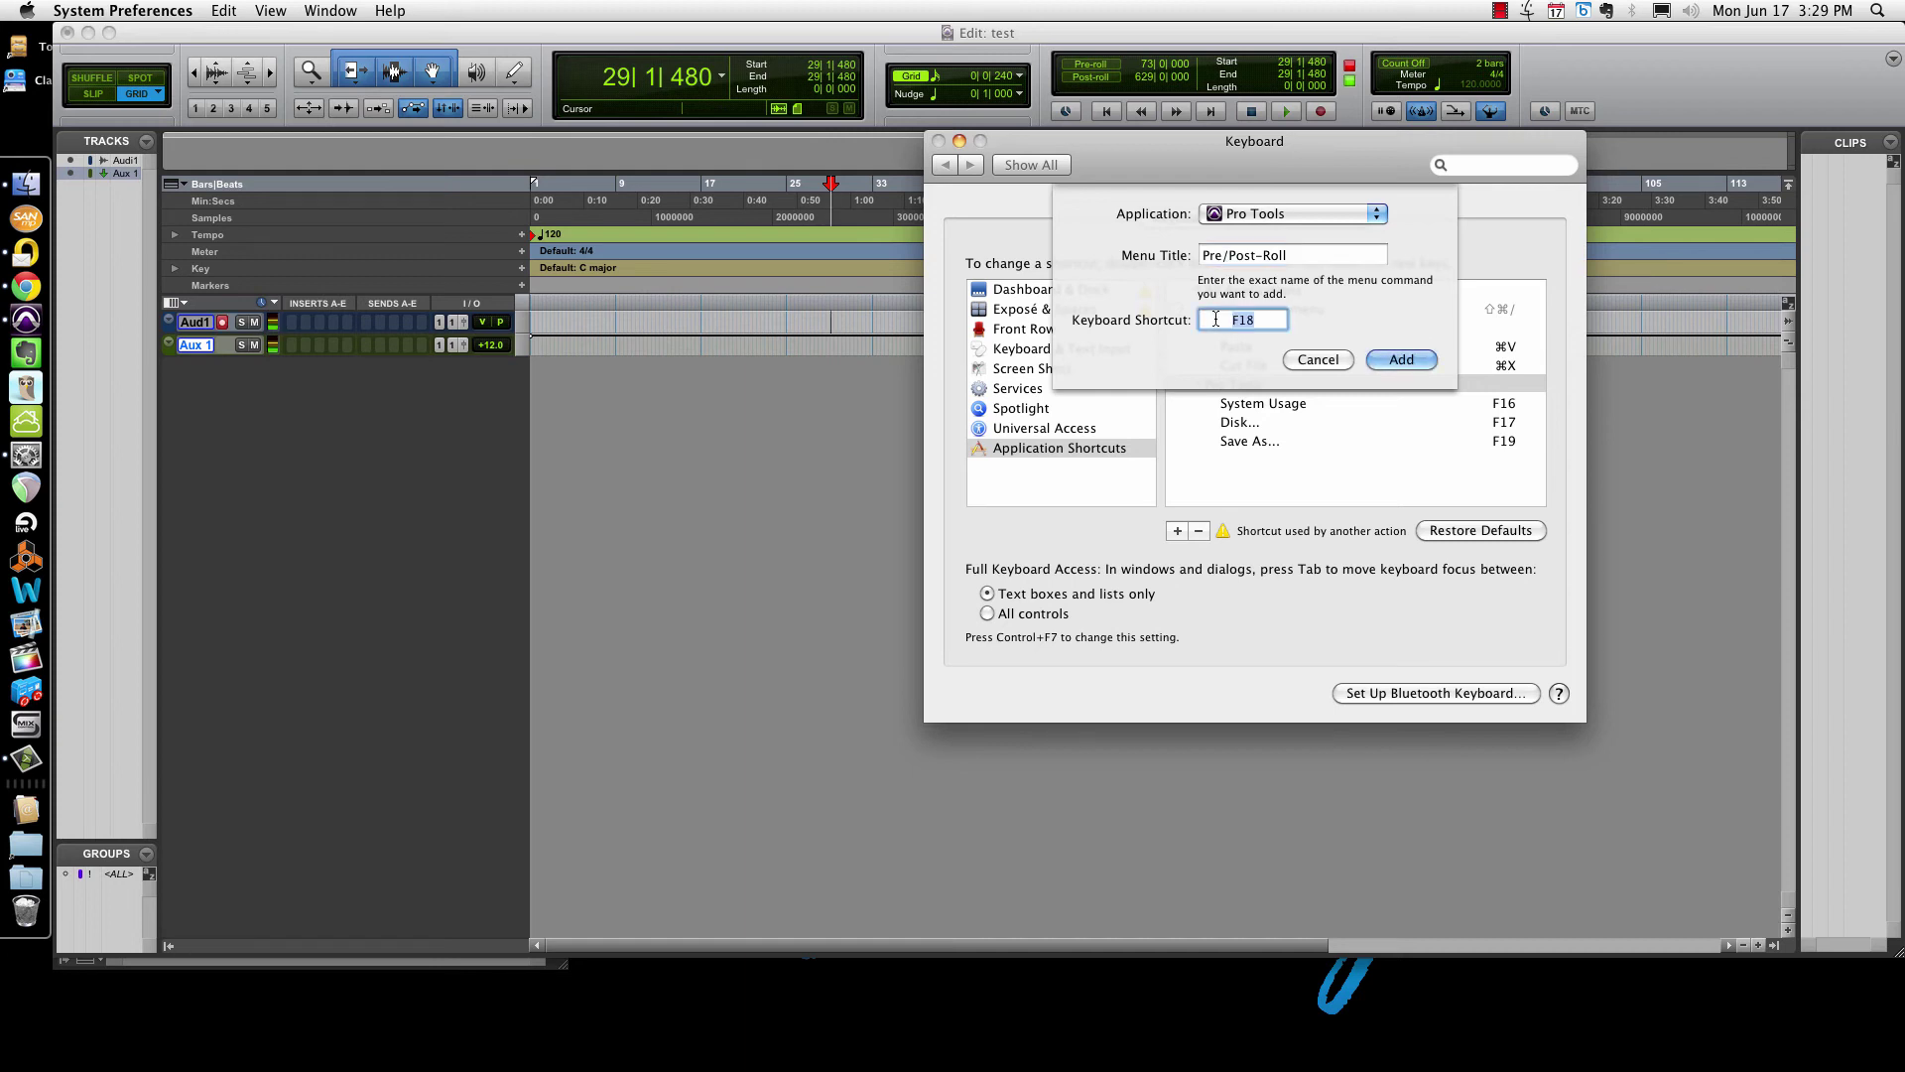
pyautogui.click(1399, 359)
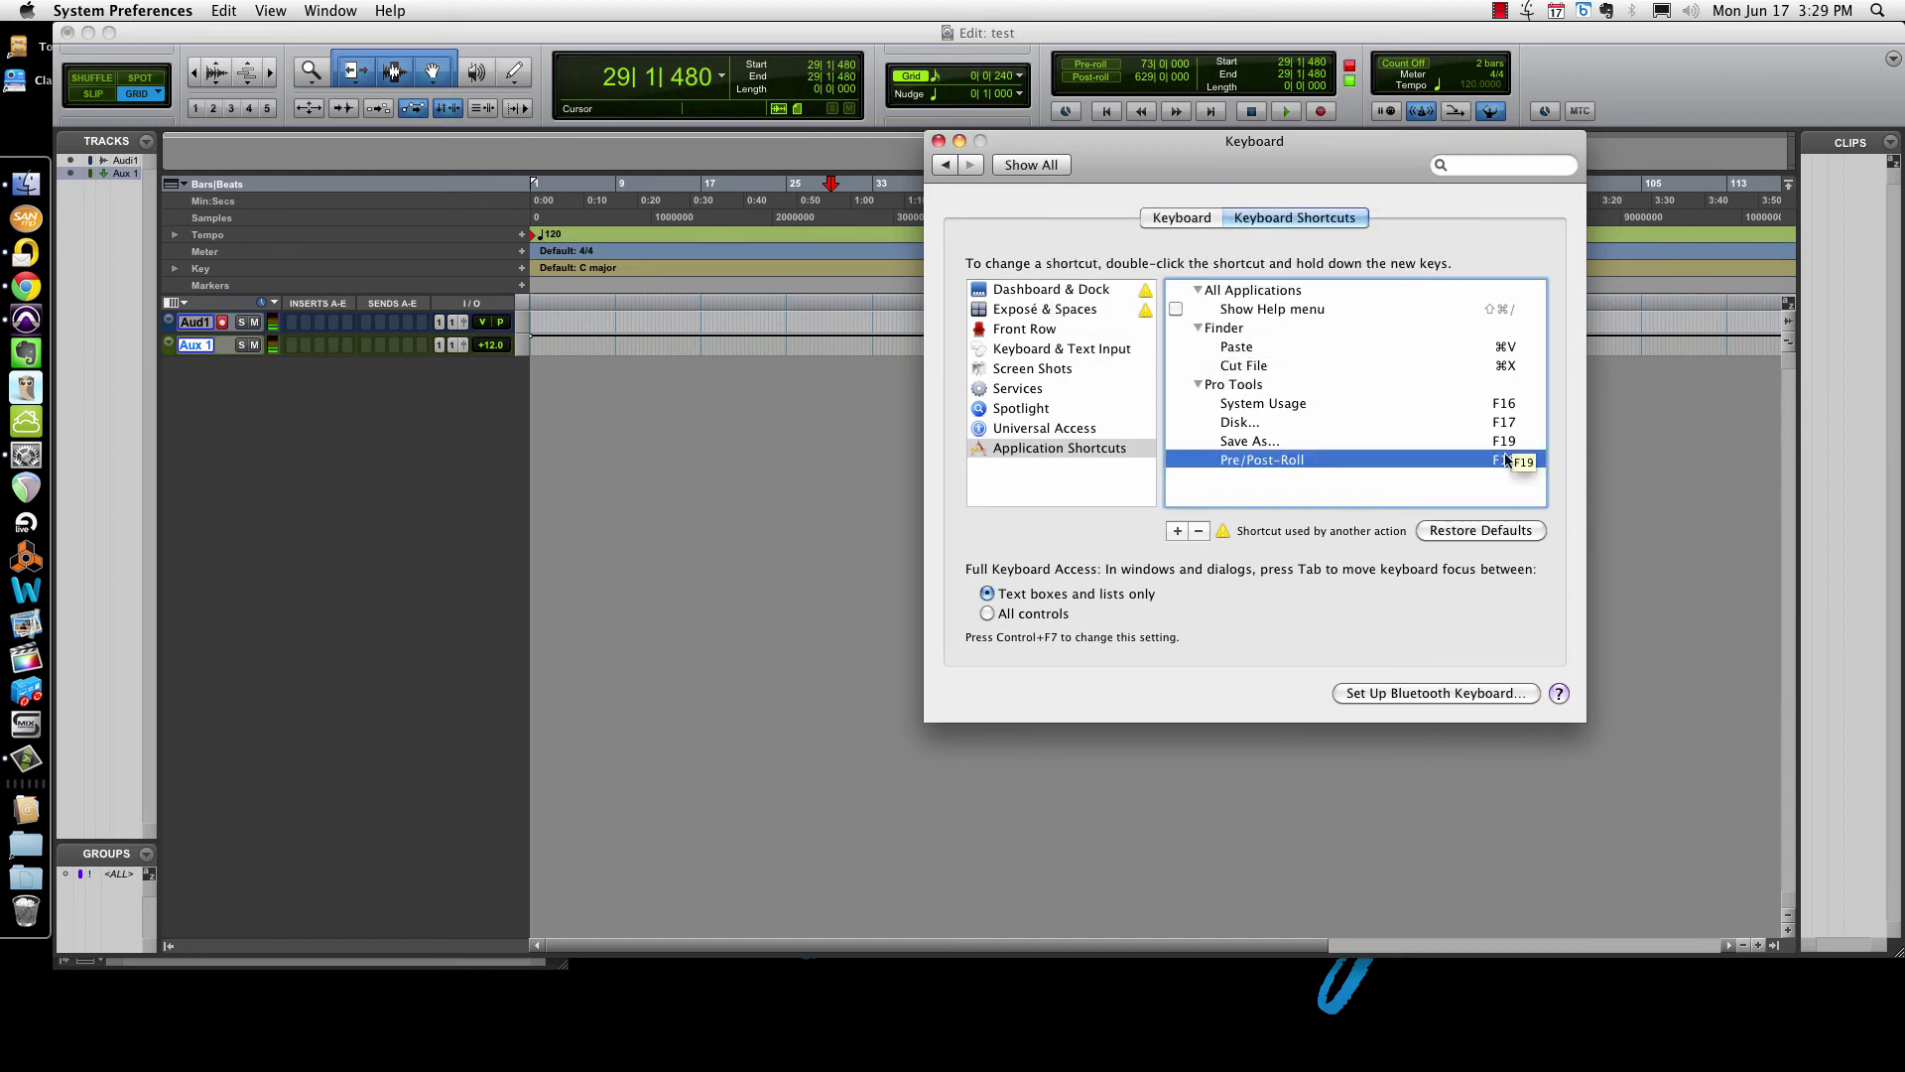
pyautogui.click(945, 165)
pyautogui.click(850, 405)
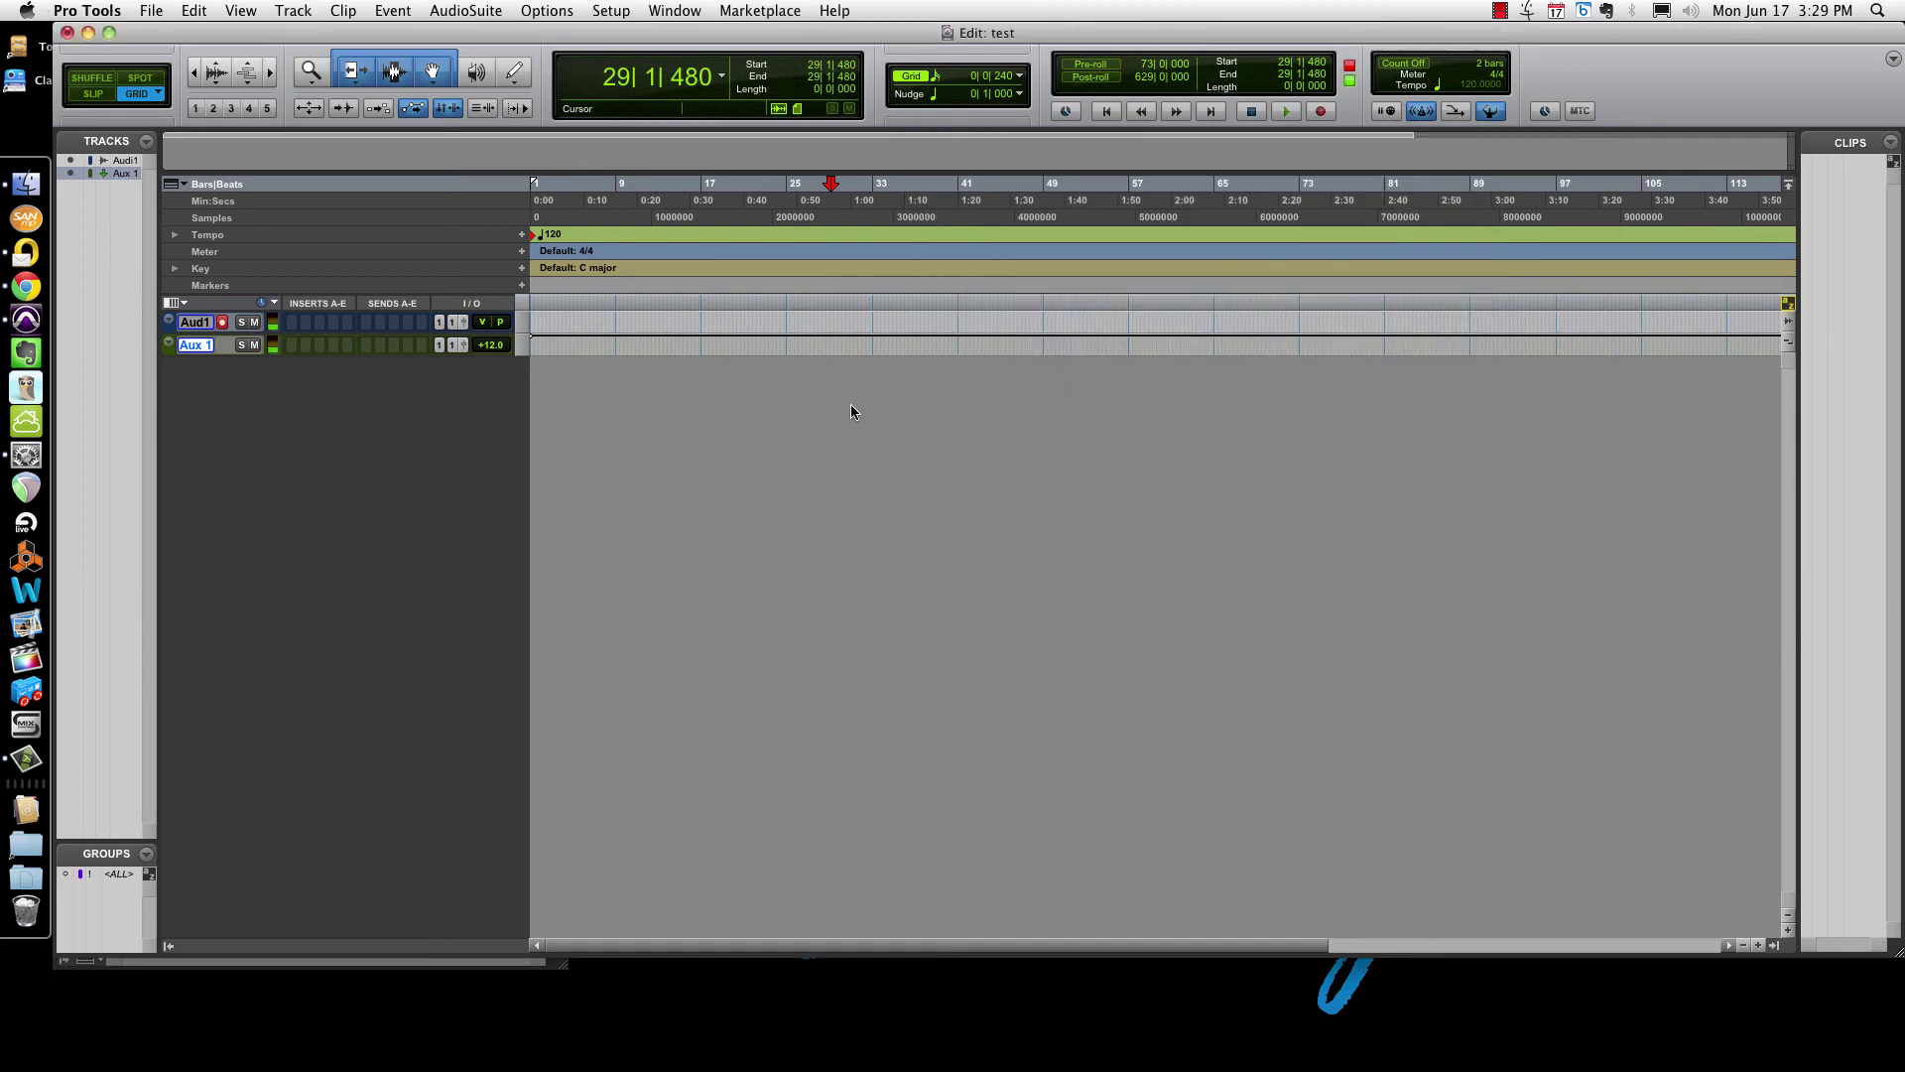
# Step: Toggle pre/post-roll from the keyboard, then remove the F18 Pre/Post-Roll and F19 Save As shortcuts
pyautogui.press('super+k')
pyautogui.press('super+k')
pyautogui.click(27, 458)
pyautogui.click(1227, 343)
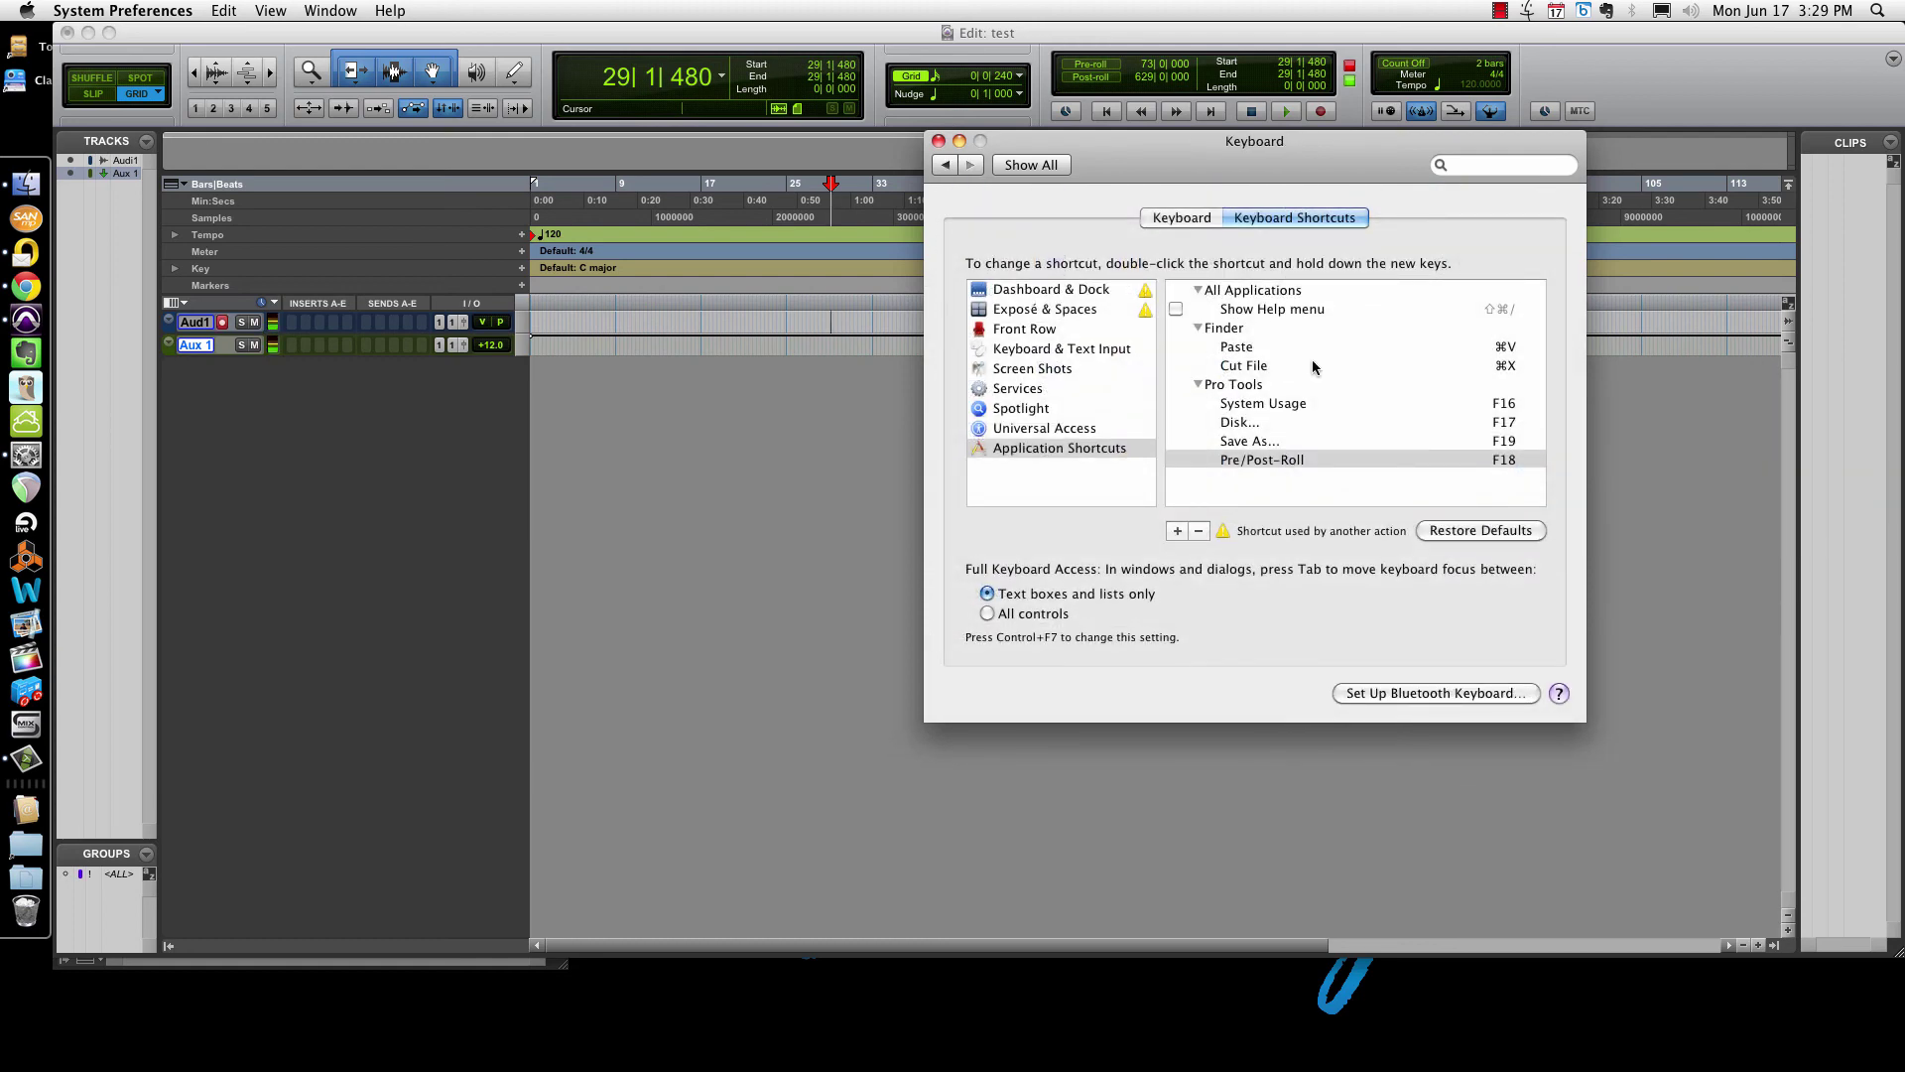
pyautogui.click(1198, 532)
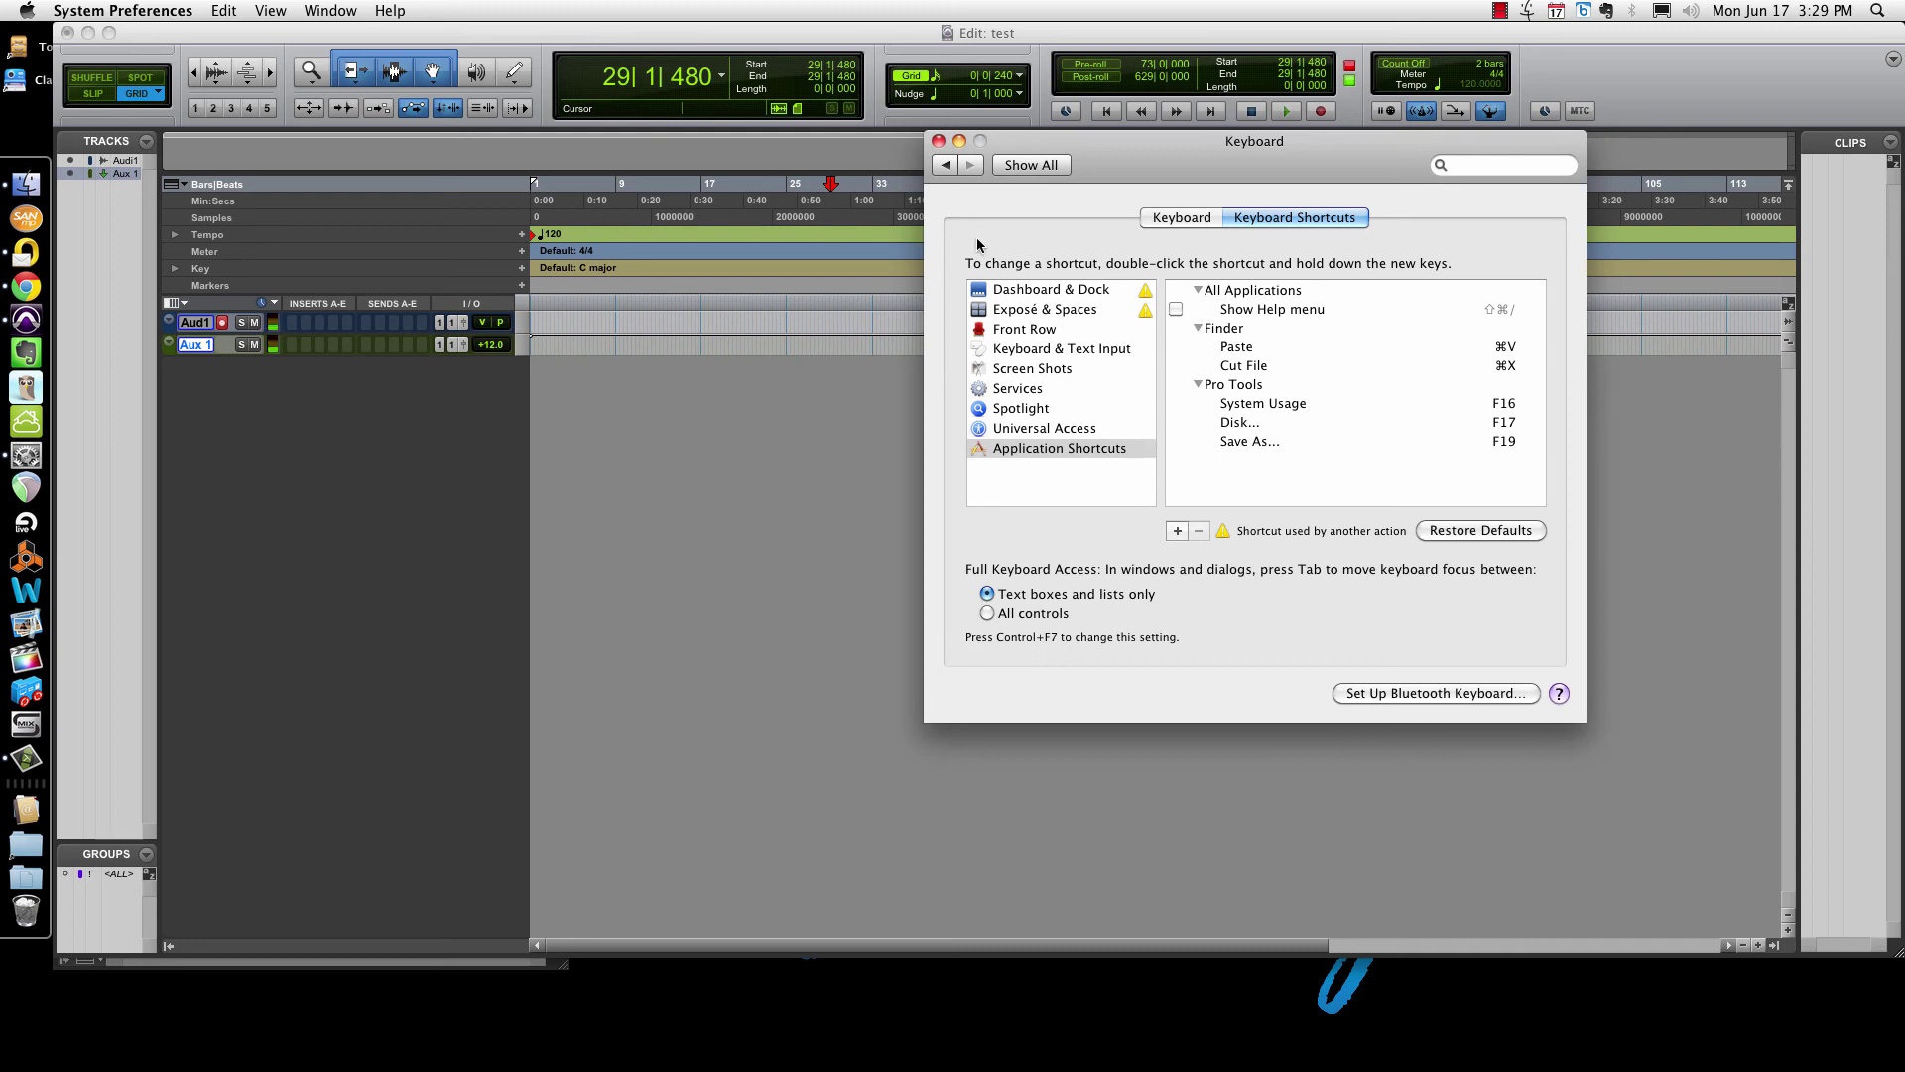
pyautogui.click(1275, 449)
pyautogui.click(1199, 532)
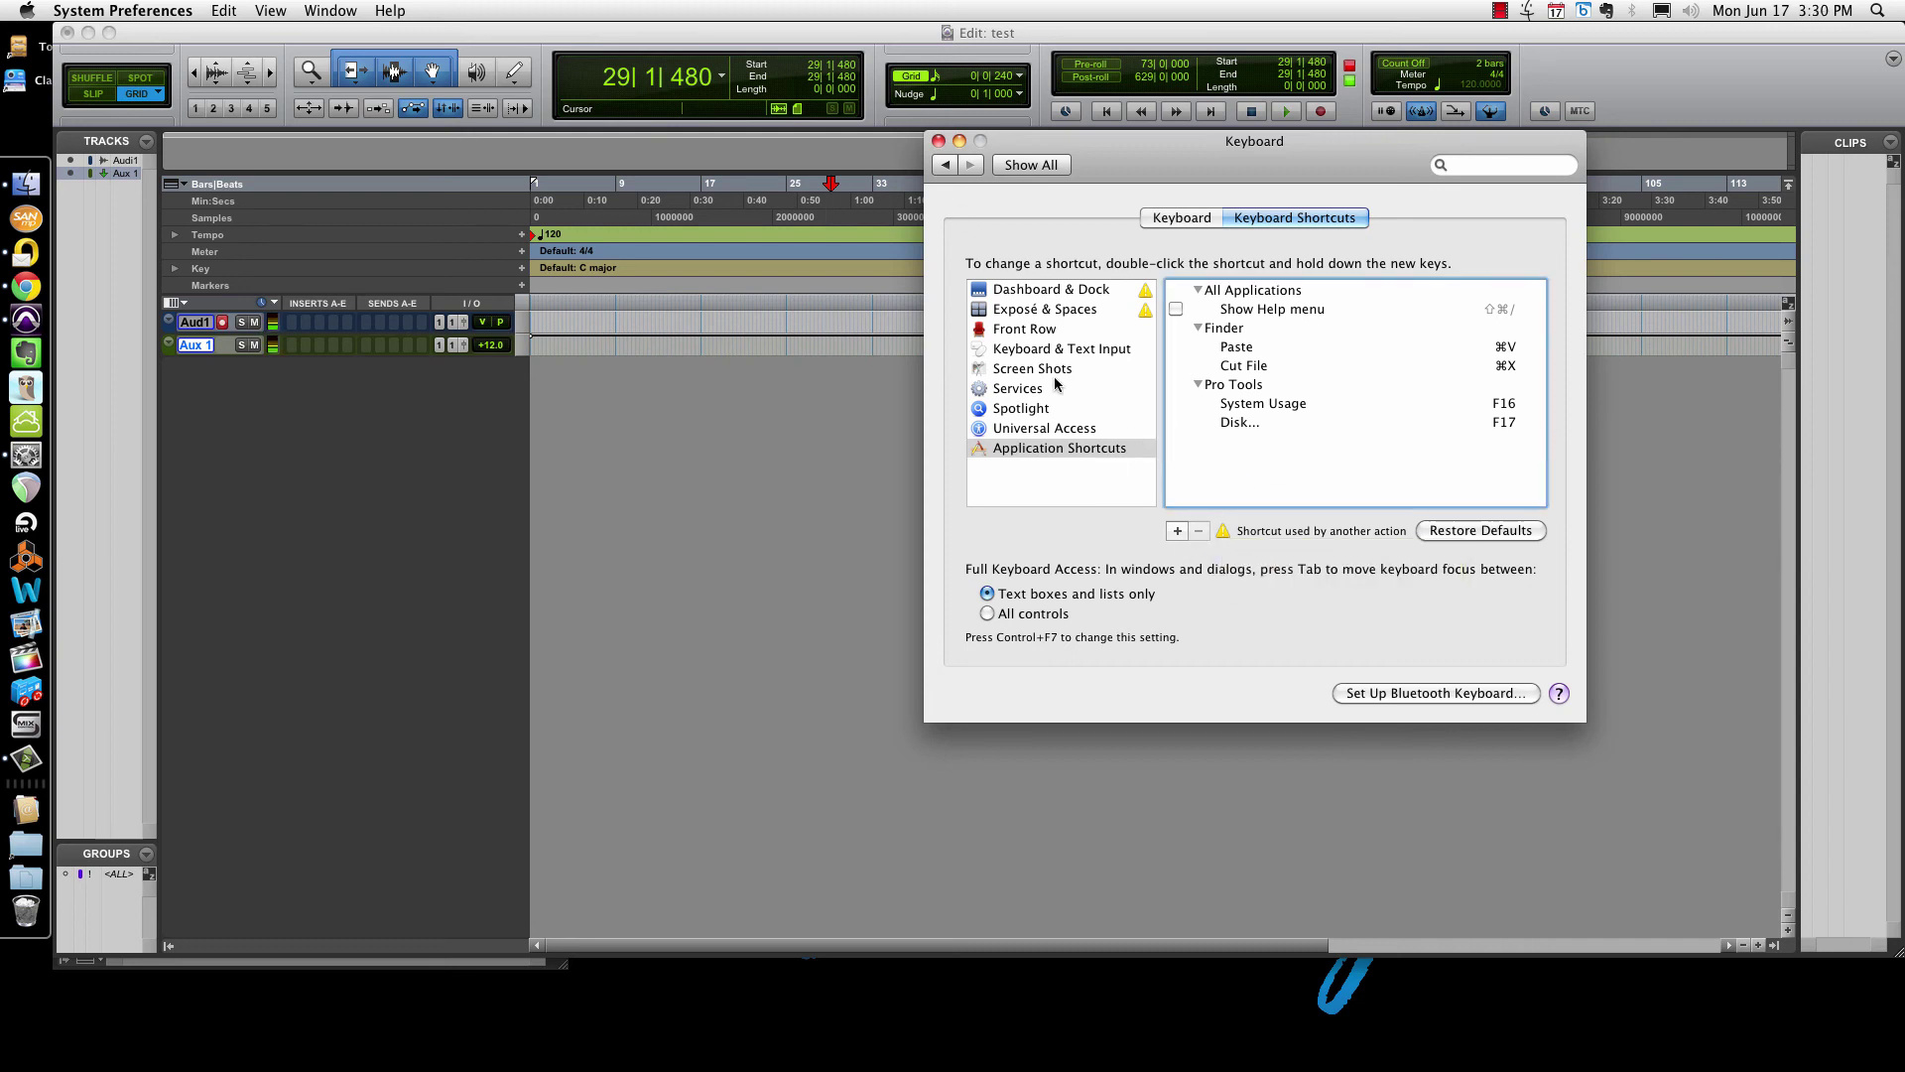
pyautogui.click(948, 164)
pyautogui.click(808, 361)
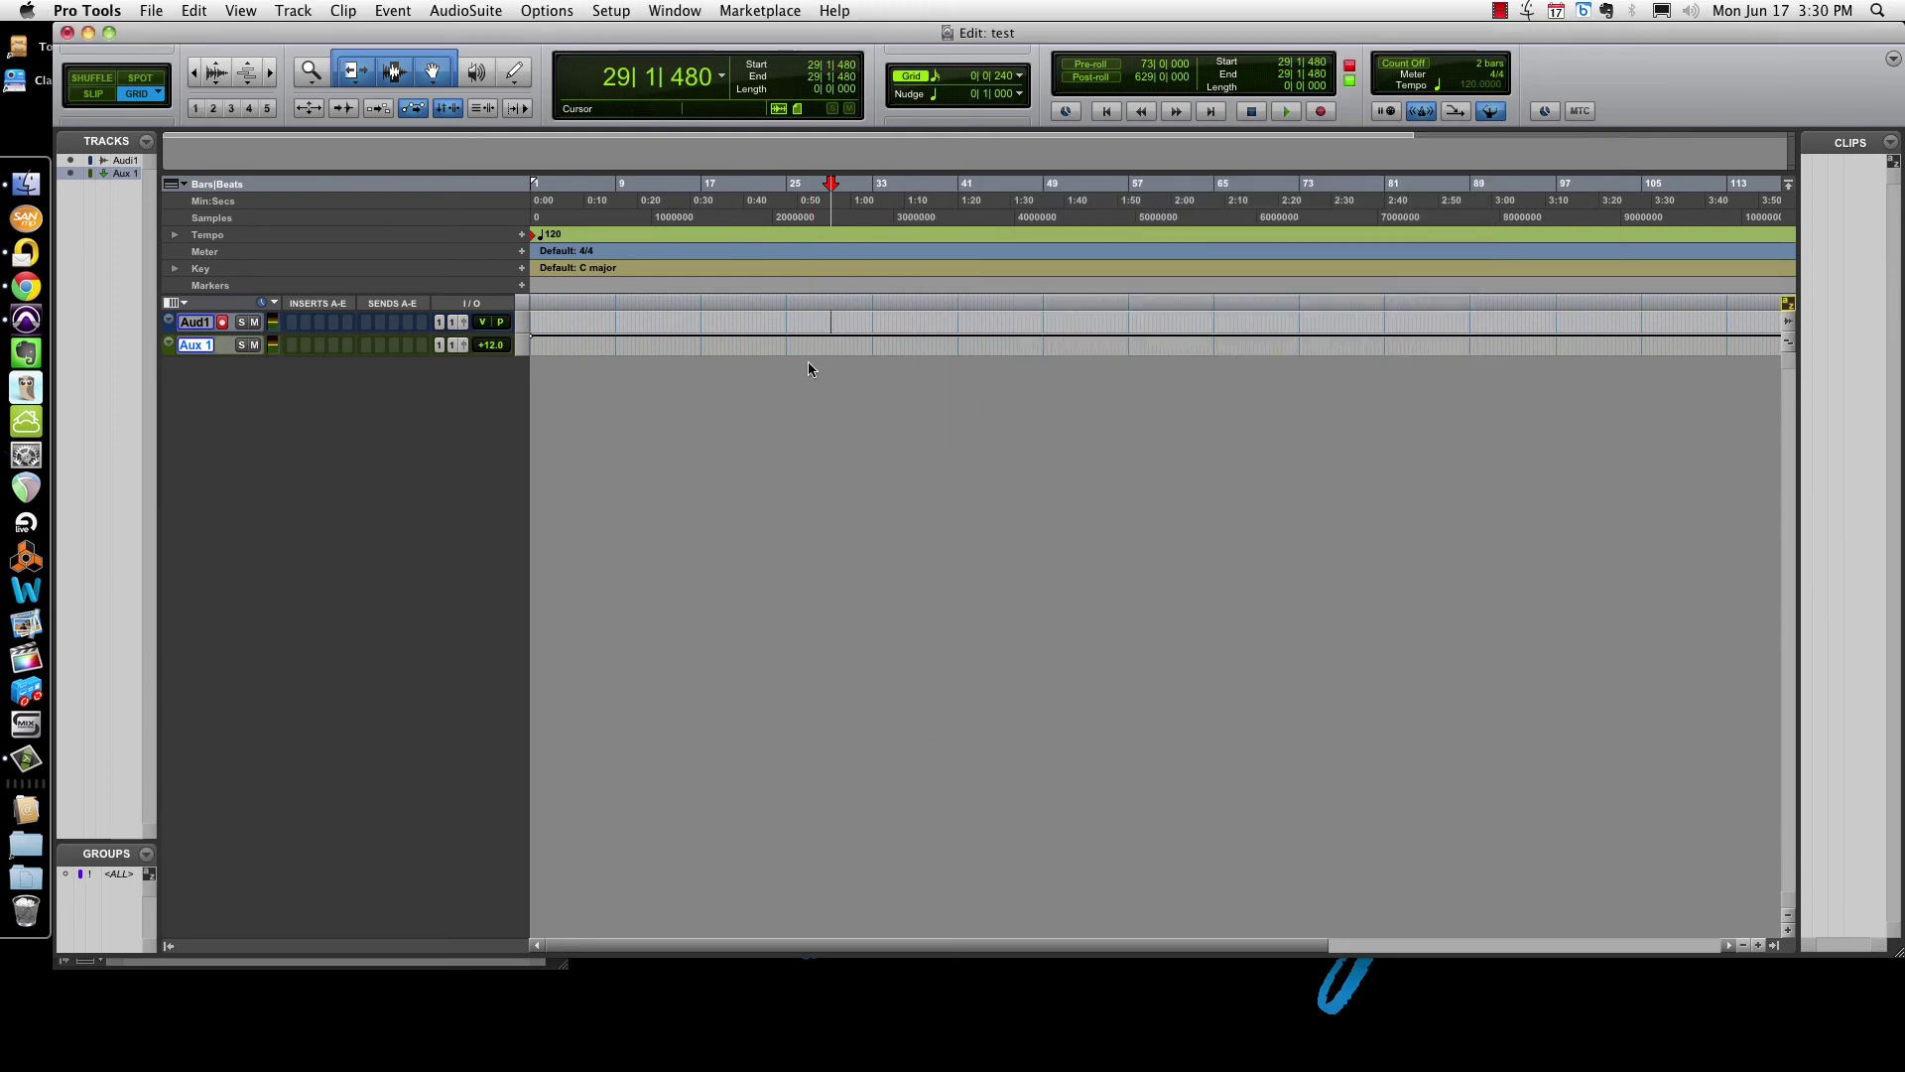
# Step: Toggle Pre/Post-Roll from the Options menu and confirm Save As no longer shows F19
pyautogui.click(547, 10)
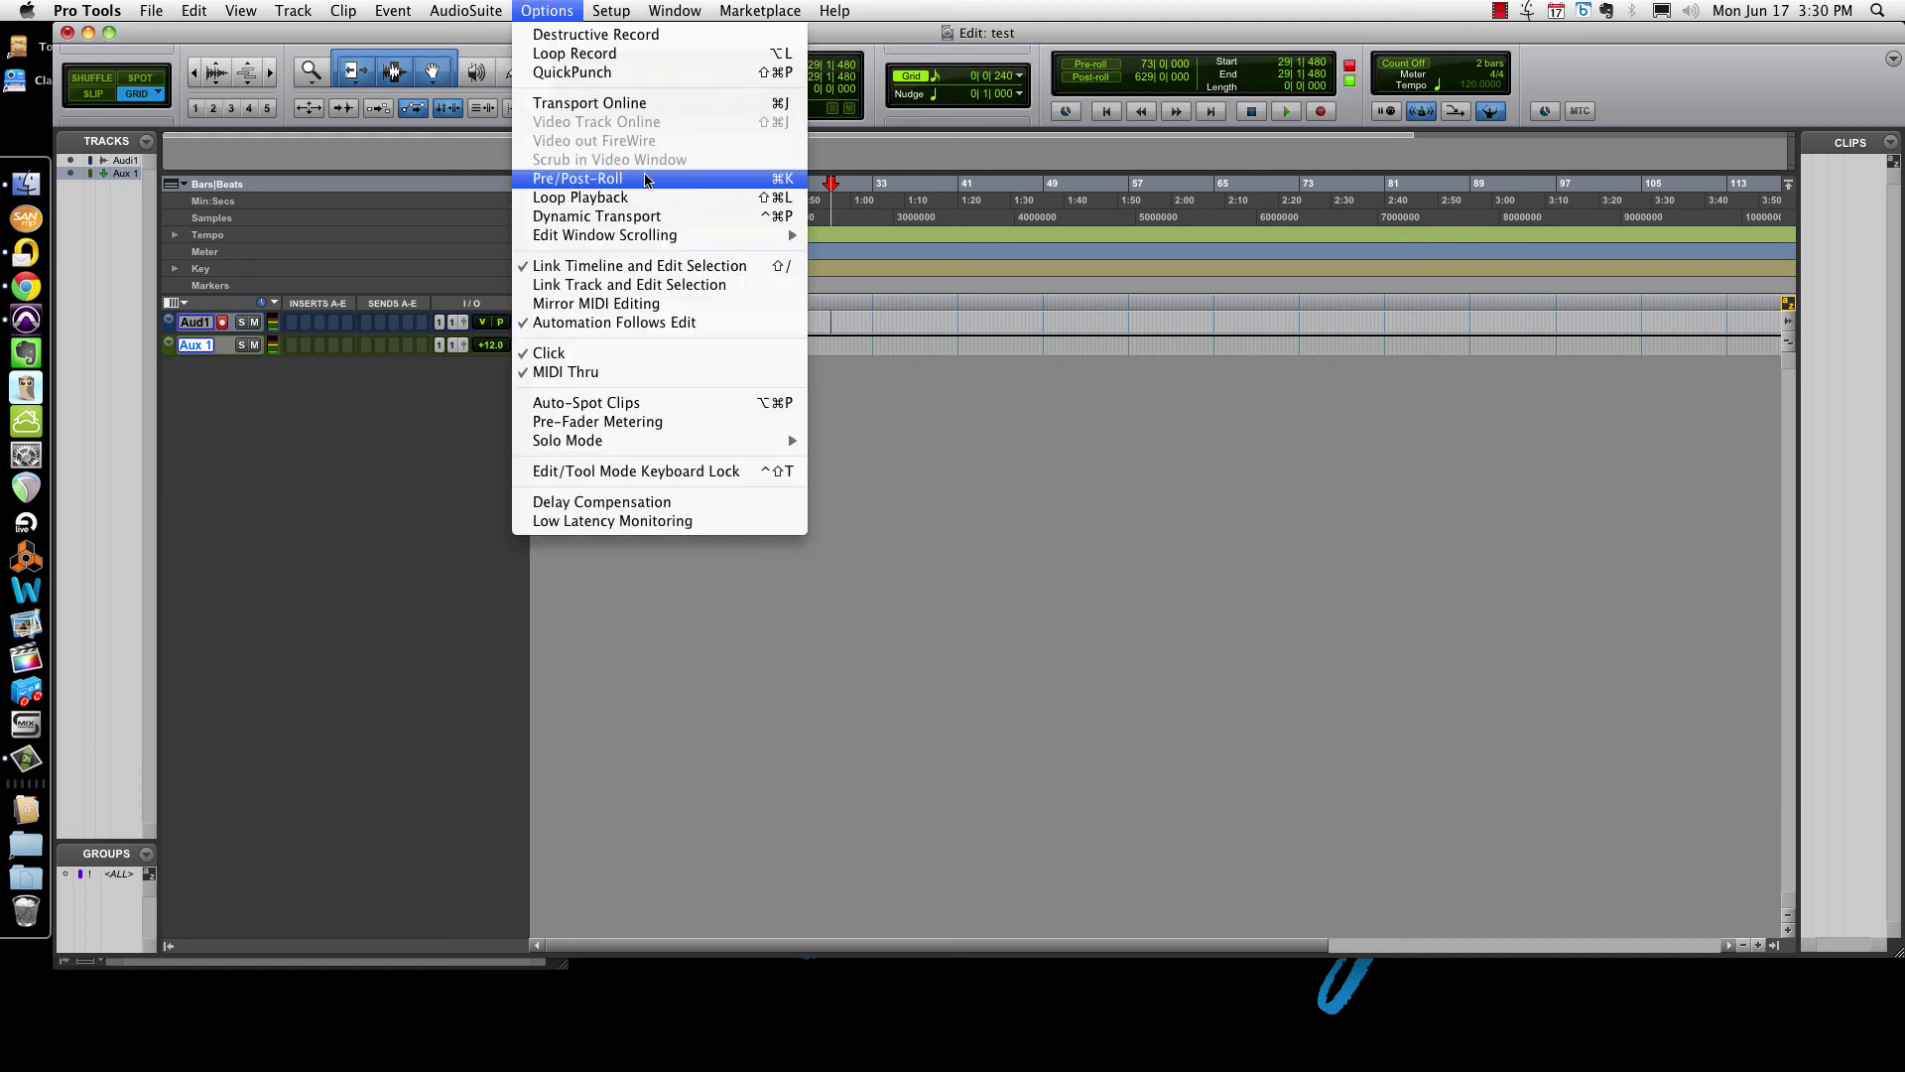
pyautogui.click(756, 183)
pyautogui.click(151, 10)
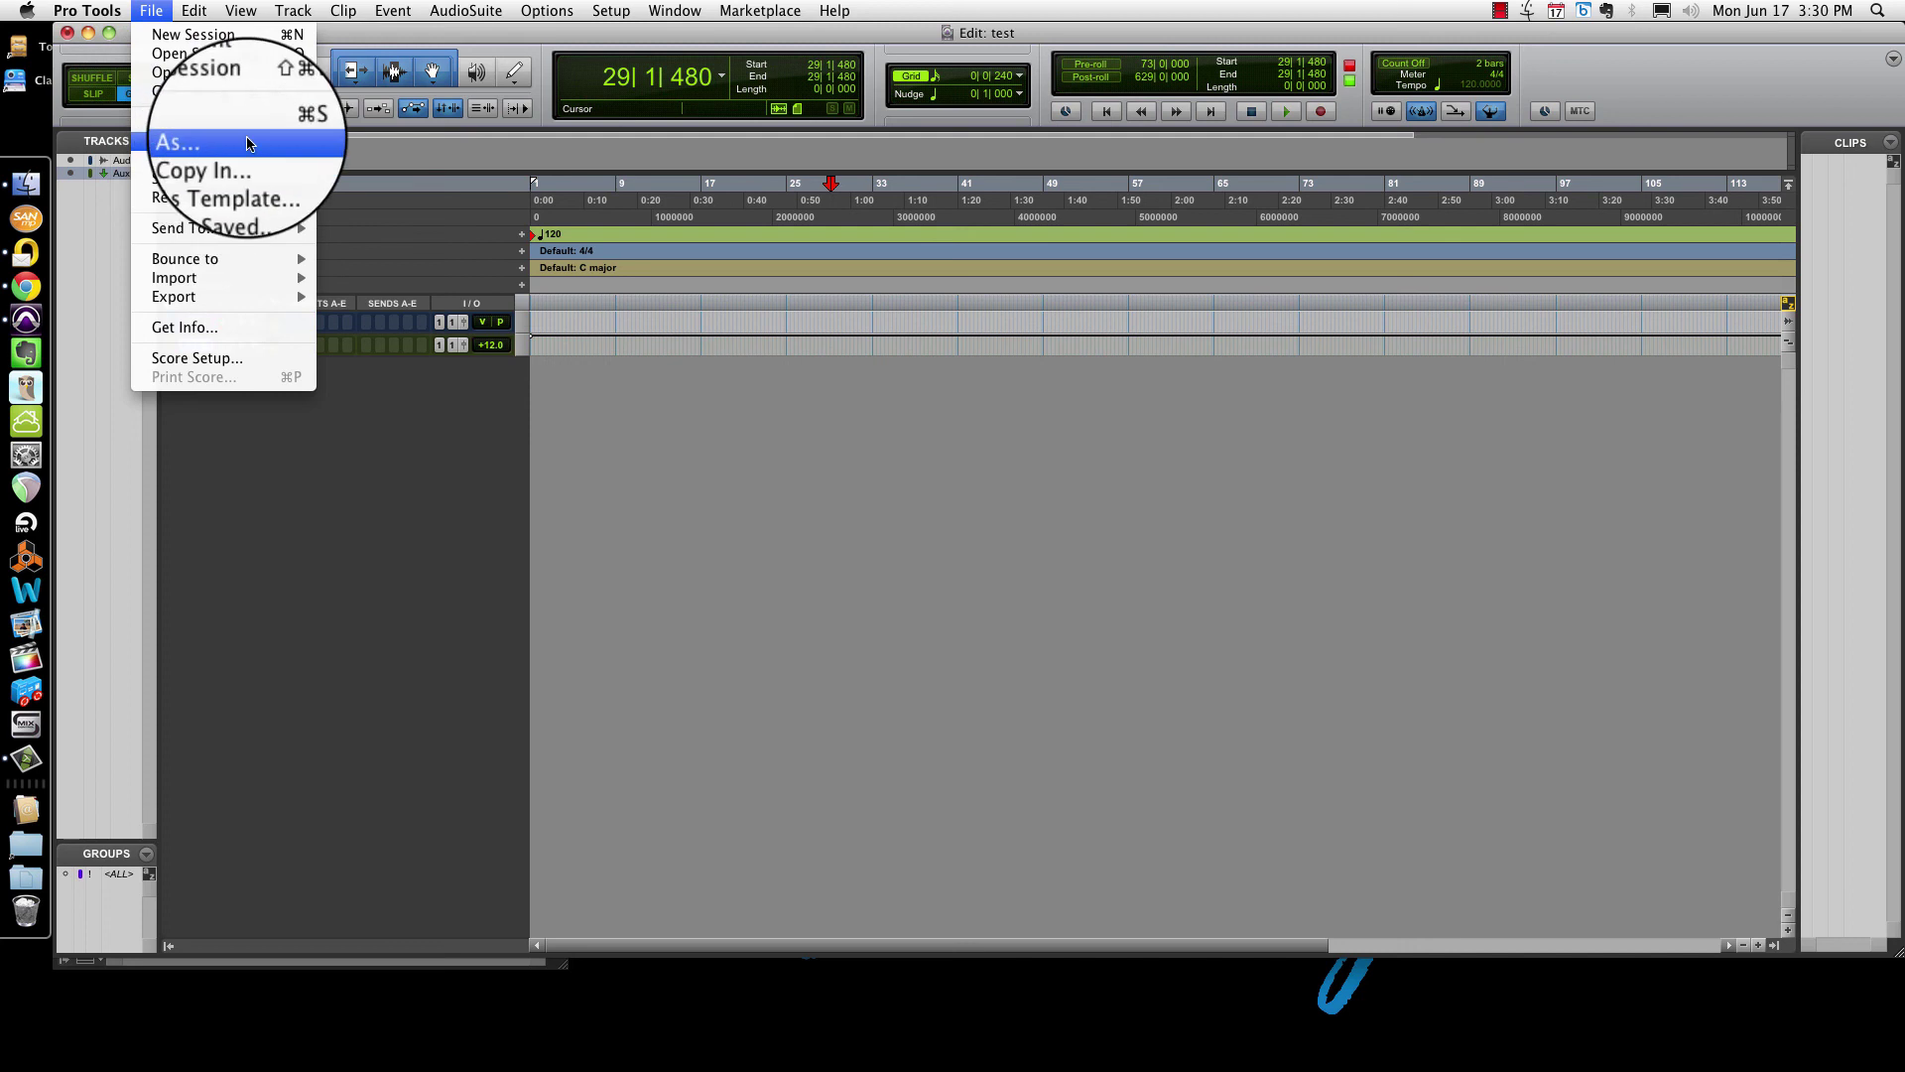
pyautogui.click(730, 504)
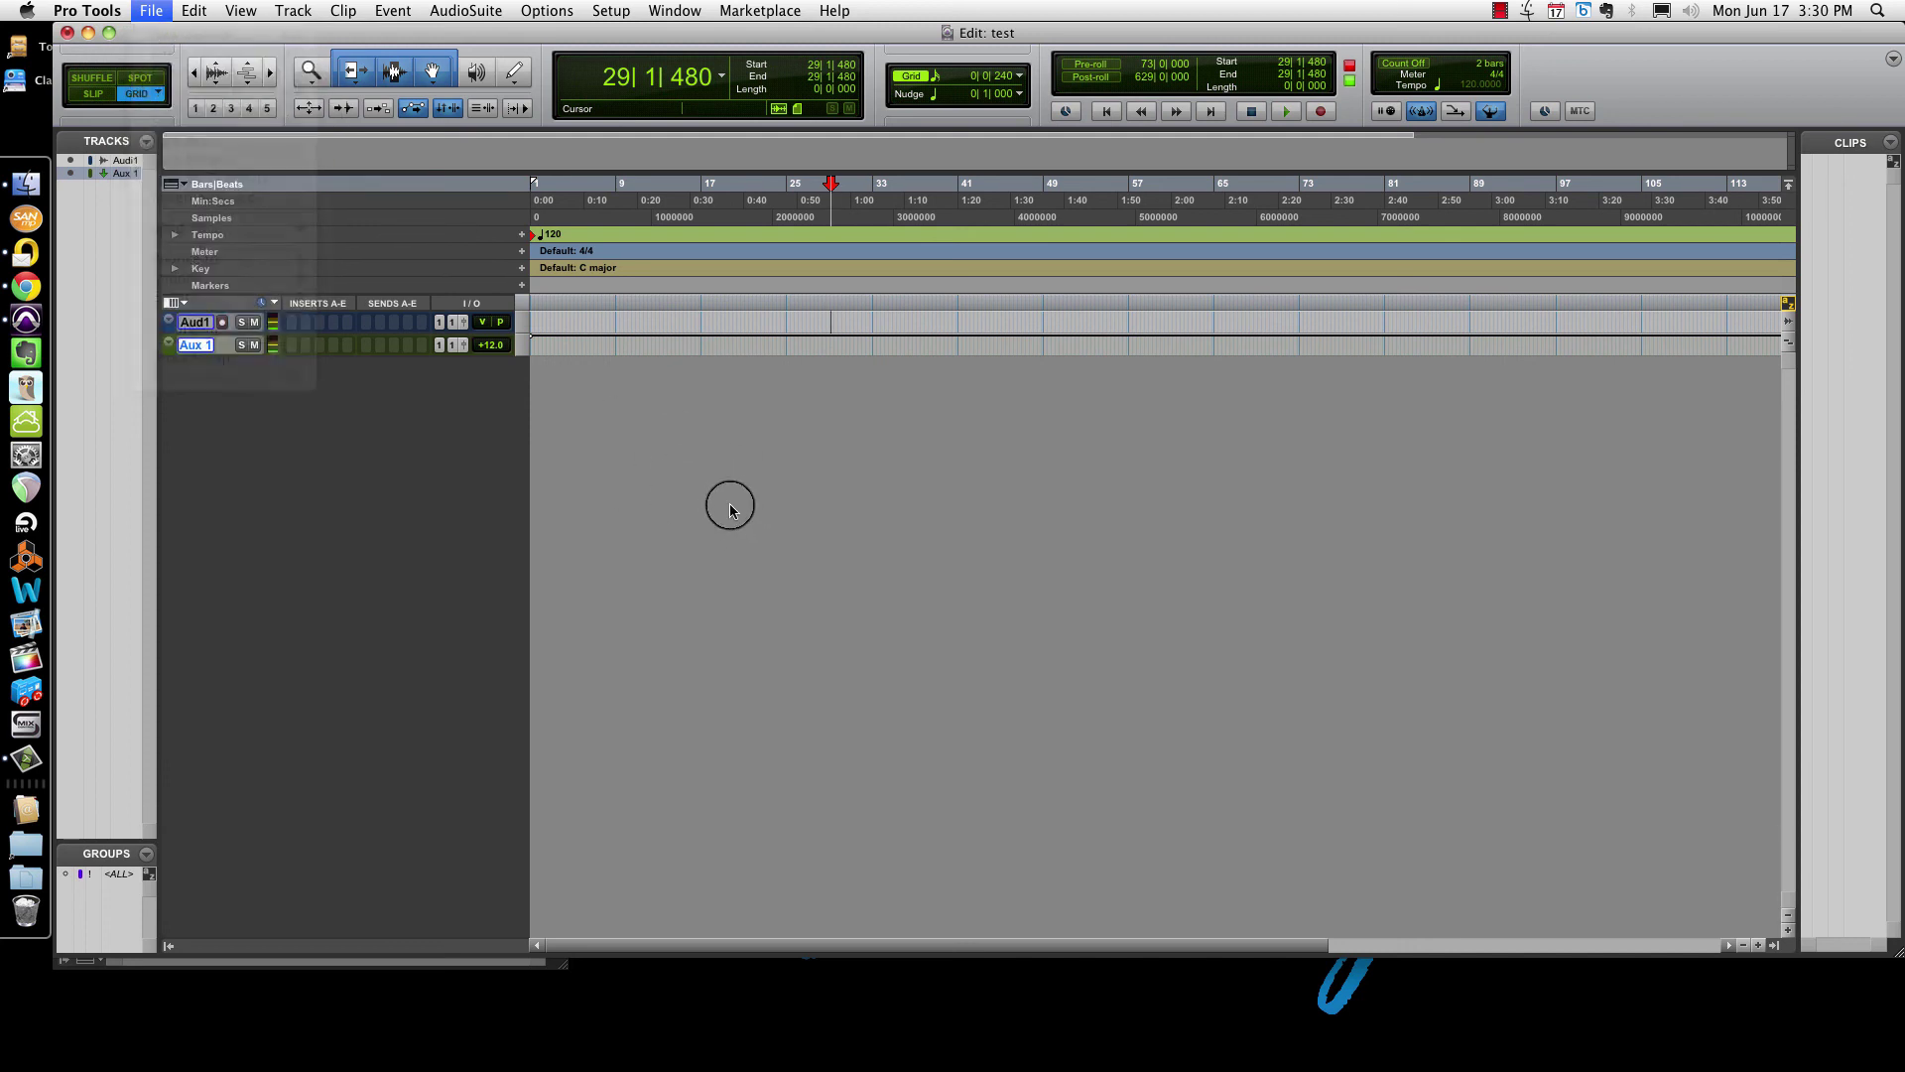